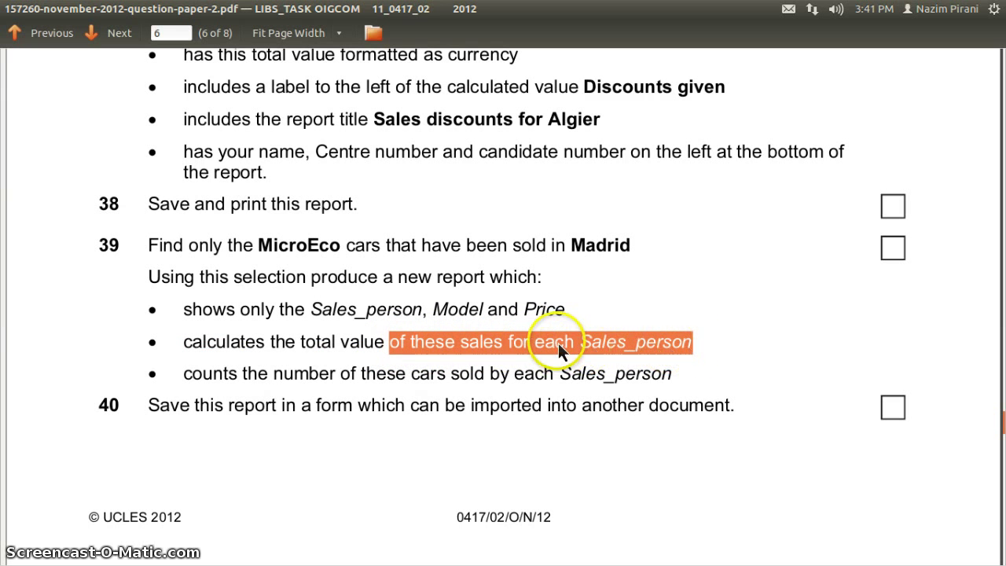
Switch to the 2012 database in LibreOffice Base and start the Report Wizard for query q39
{"action": "left_click_drag", "start_coordinate": [534, 346], "coordinate": [634, 352]}
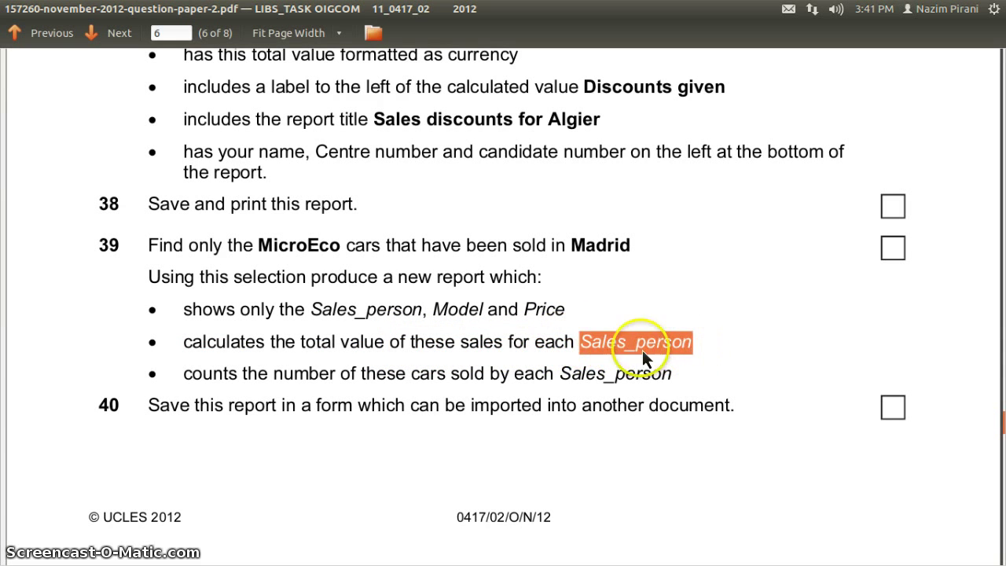
{"action": "left_click_drag", "start_coordinate": [305, 346], "coordinate": [379, 346]}
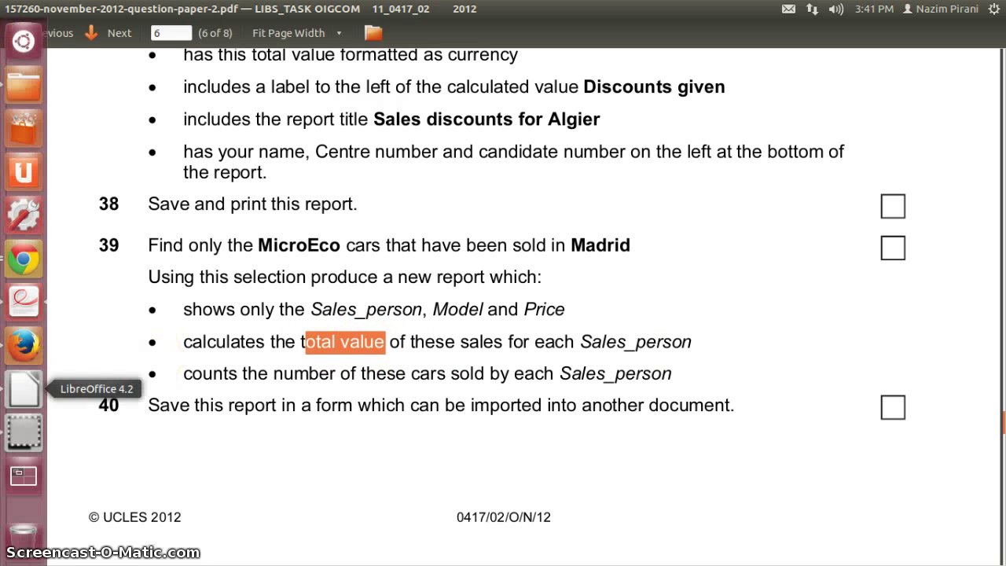
{"action": "left_click", "coordinate": [20, 387]}
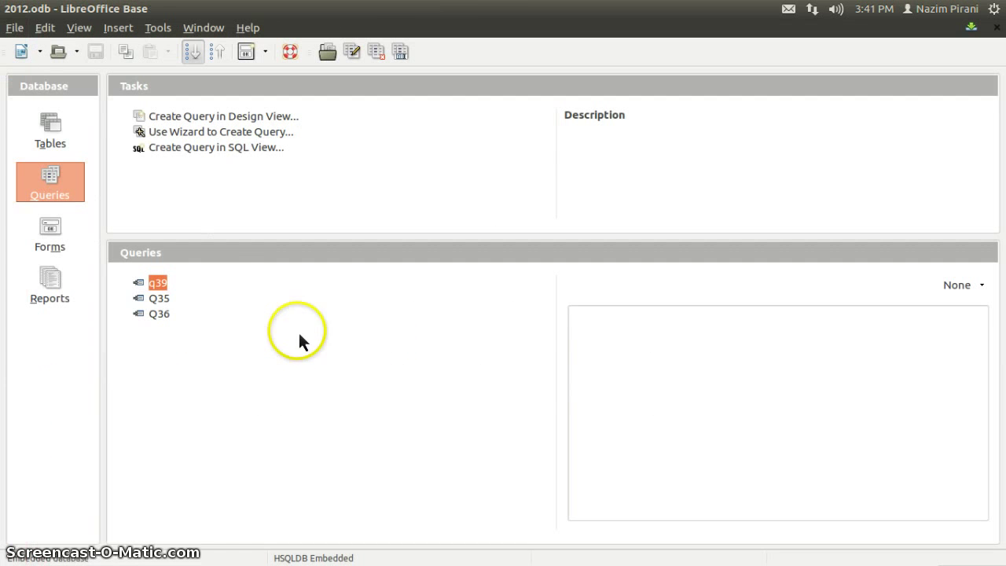
{"action": "right_click", "coordinate": [159, 283]}
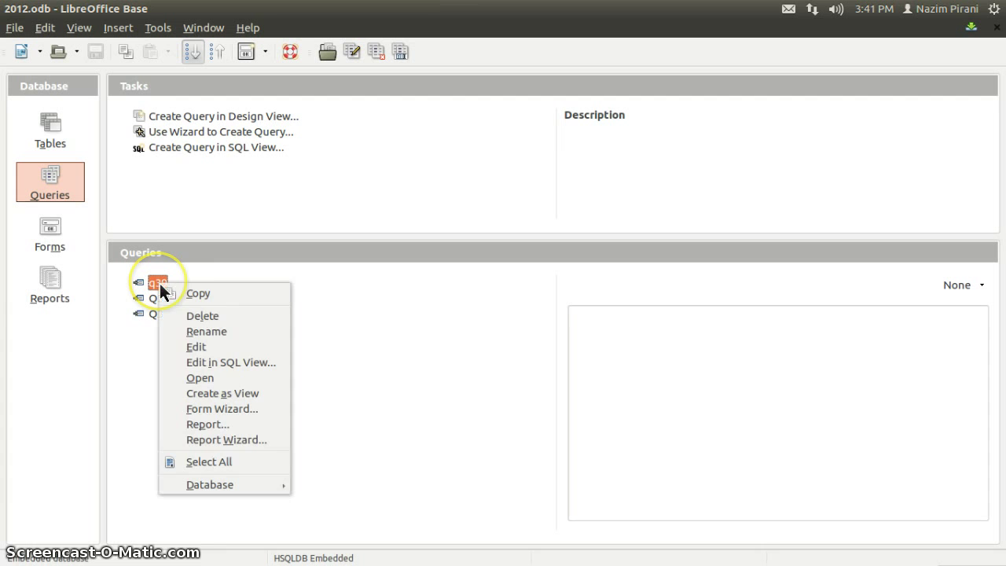
{"action": "left_click", "coordinate": [220, 442]}
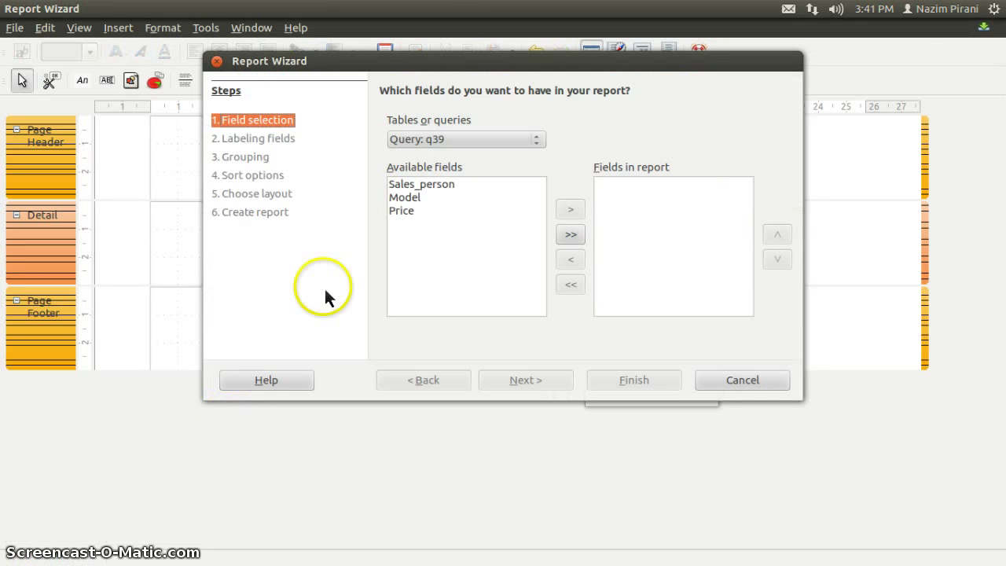
Include Sales_person, Model and Price in the report and group it by Sales_person
{"action": "left_click", "coordinate": [570, 236]}
{"action": "left_click", "coordinate": [531, 385]}
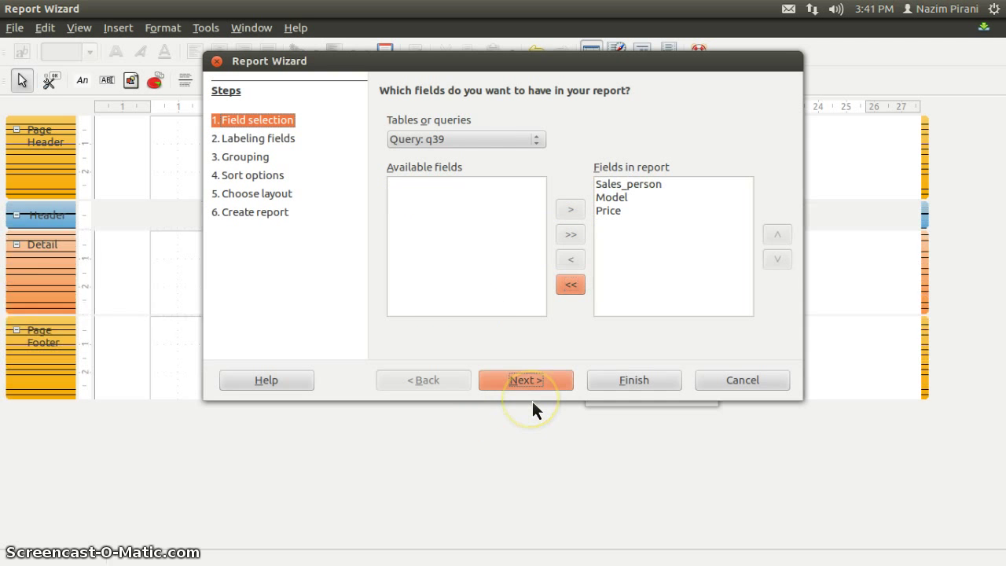
{"action": "left_click", "coordinate": [532, 385]}
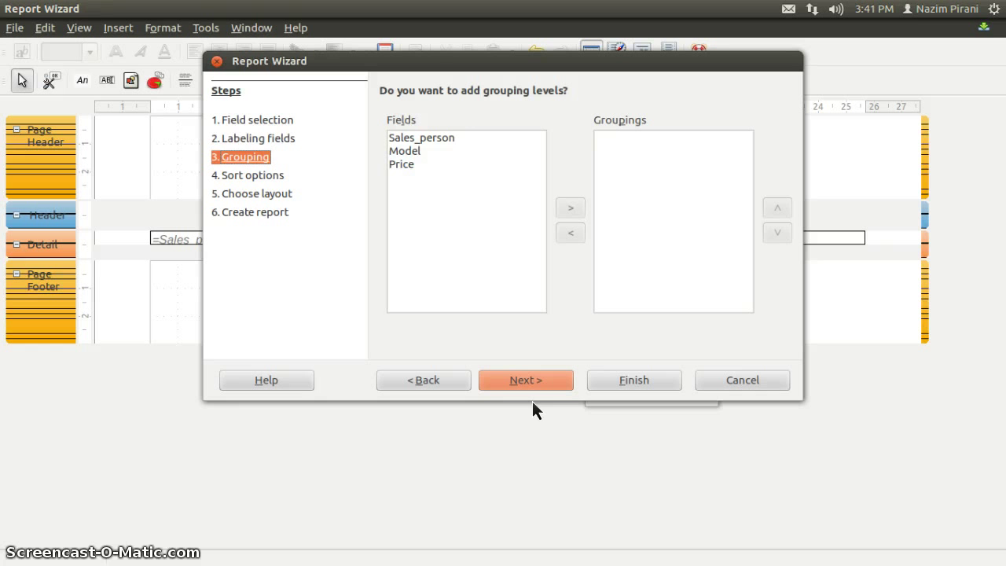
{"action": "left_click", "coordinate": [436, 139]}
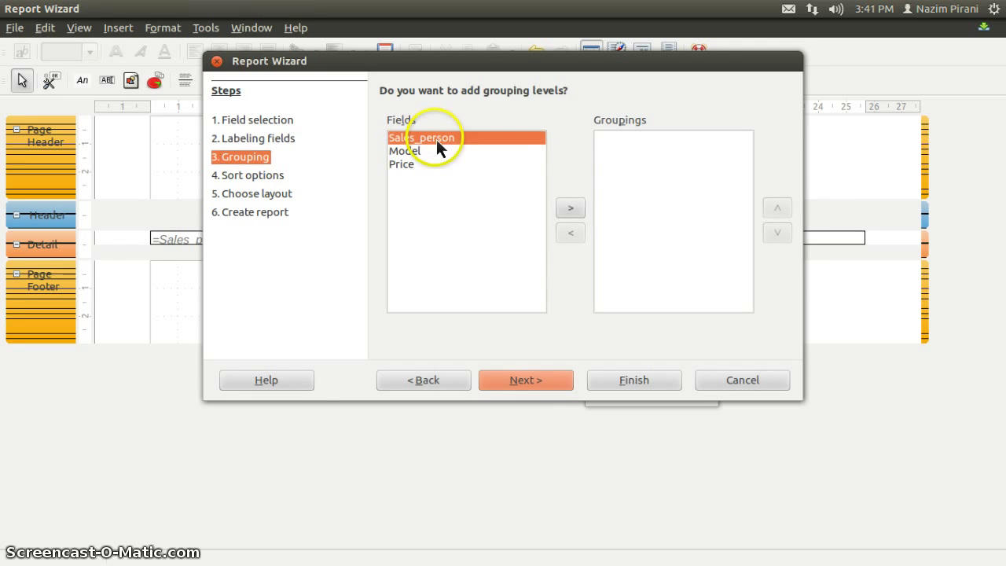
{"action": "left_click", "coordinate": [570, 209]}
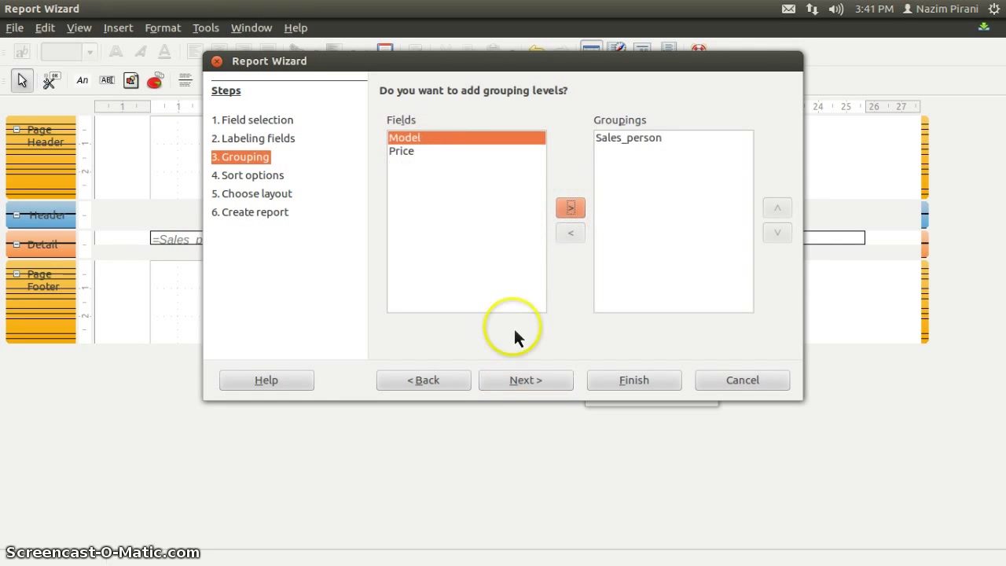
{"action": "left_click", "coordinate": [521, 381]}
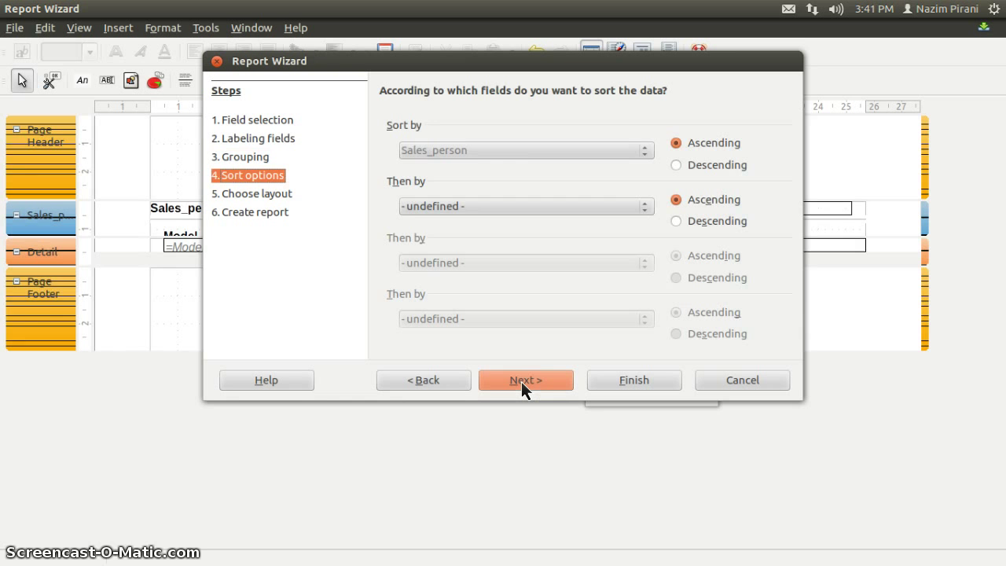
Keep the default sorting and tabular layout, set portrait orientation, and create the dynamic report q39
{"action": "left_click", "coordinate": [521, 381]}
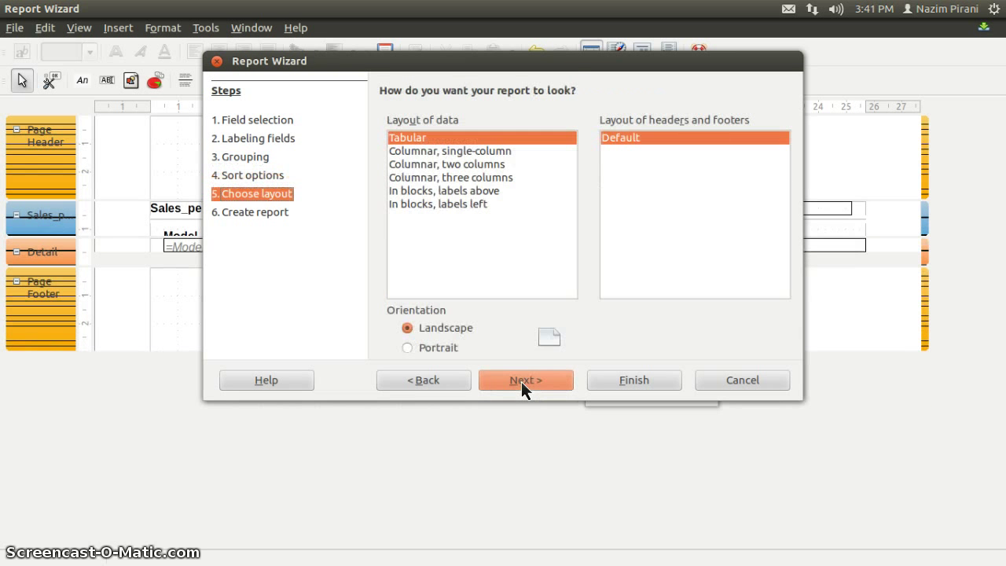
{"action": "left_click", "coordinate": [407, 347]}
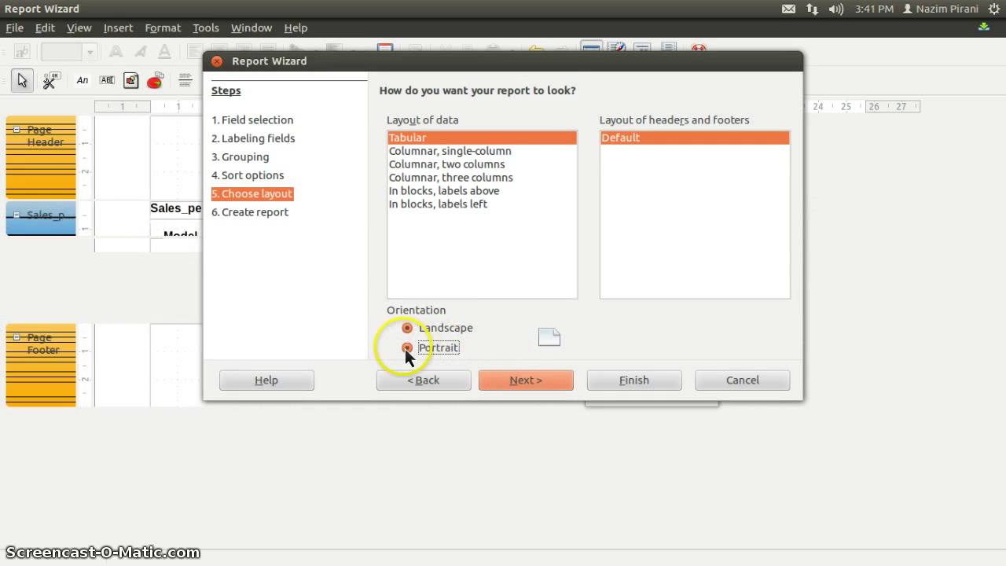
{"action": "left_click", "coordinate": [507, 379]}
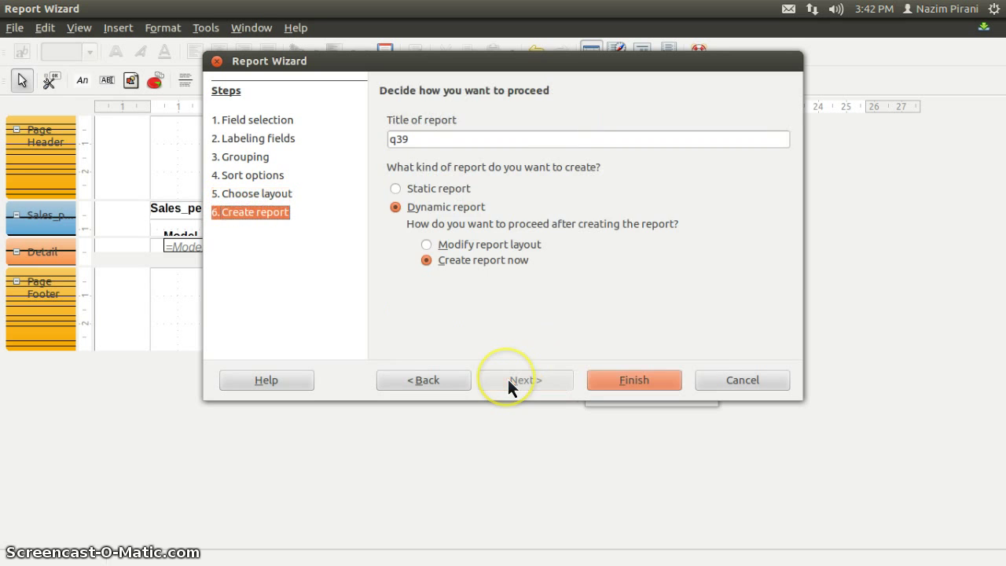
{"action": "left_click", "coordinate": [606, 377]}
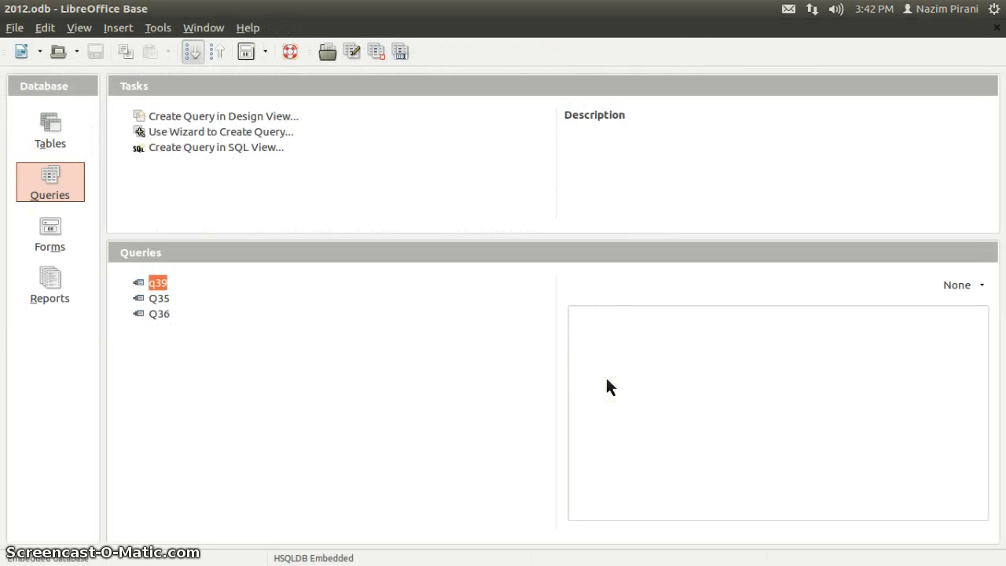
Review the sales listed per salesperson across the generated report's pages and close the report
{"action": "left_click", "coordinate": [469, 316]}
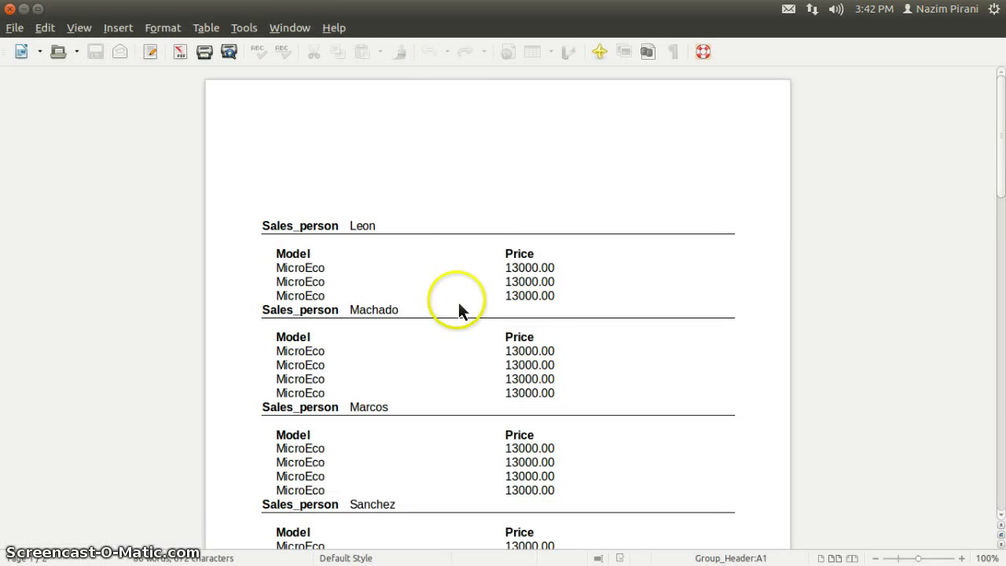
{"action": "scroll", "coordinate": [422, 229], "scroll_direction": "down", "scroll_amount": 5}
{"action": "scroll", "coordinate": [422, 230], "scroll_direction": "down", "scroll_amount": 7}
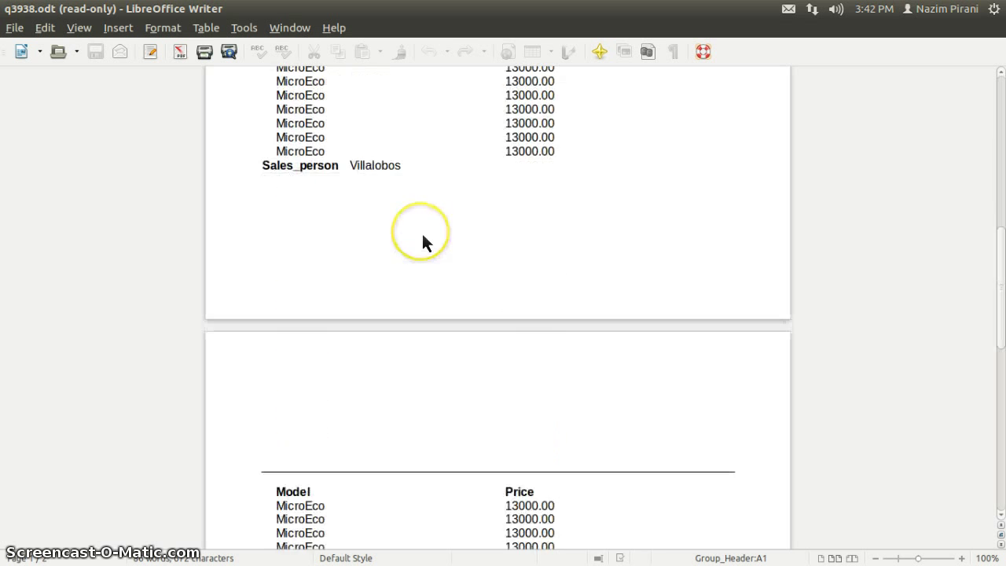
{"action": "scroll", "coordinate": [421, 231], "scroll_direction": "down", "scroll_amount": 10}
{"action": "scroll", "coordinate": [421, 231], "scroll_direction": "up", "scroll_amount": 20}
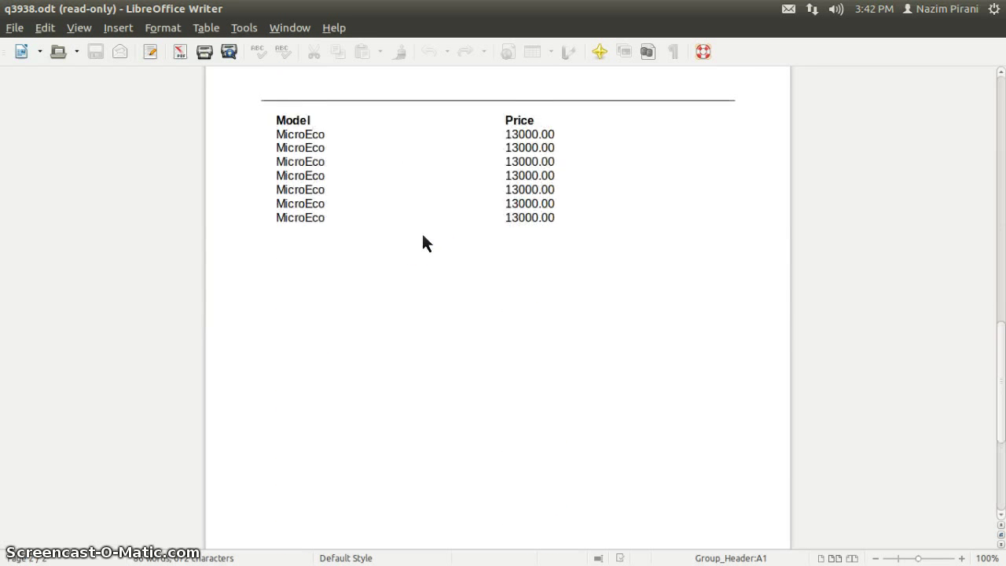
{"action": "left_click", "coordinate": [409, 207]}
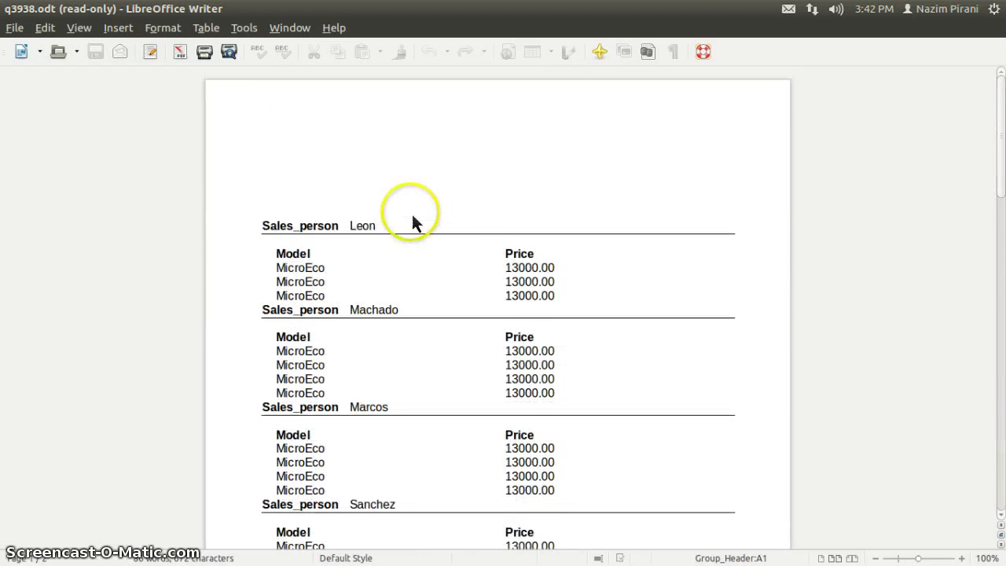
{"action": "left_click", "coordinate": [102, 64]}
{"action": "left_click", "coordinate": [19, 33]}
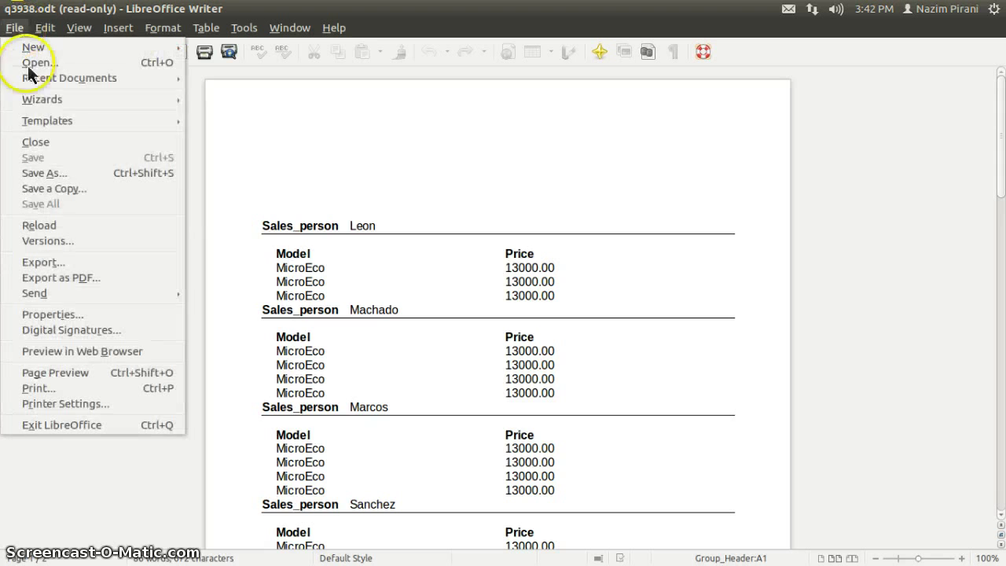
{"action": "left_click", "coordinate": [32, 144]}
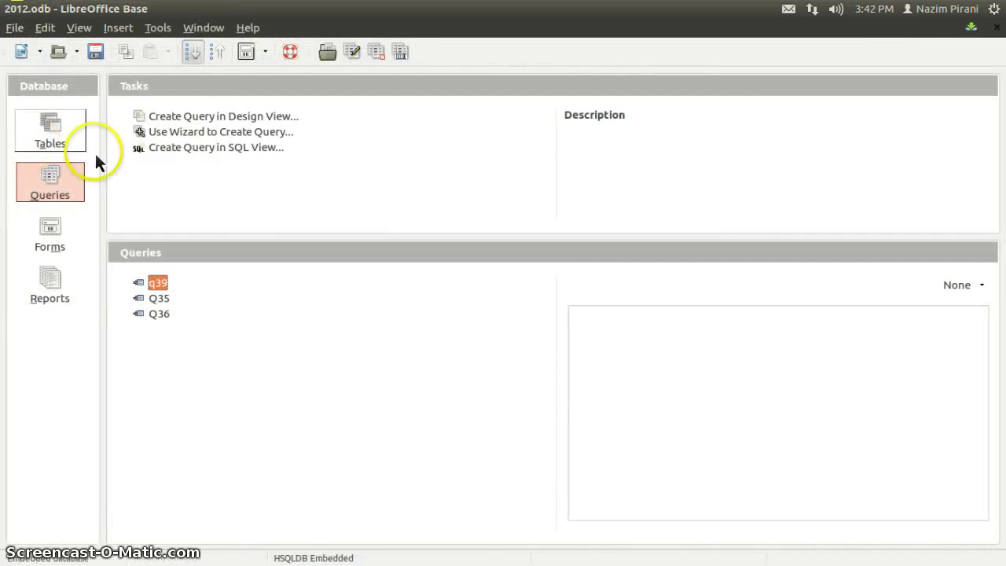
Open report q39 for editing and shrink its page header and page footer to about 1 cm high each
{"action": "left_click", "coordinate": [46, 280]}
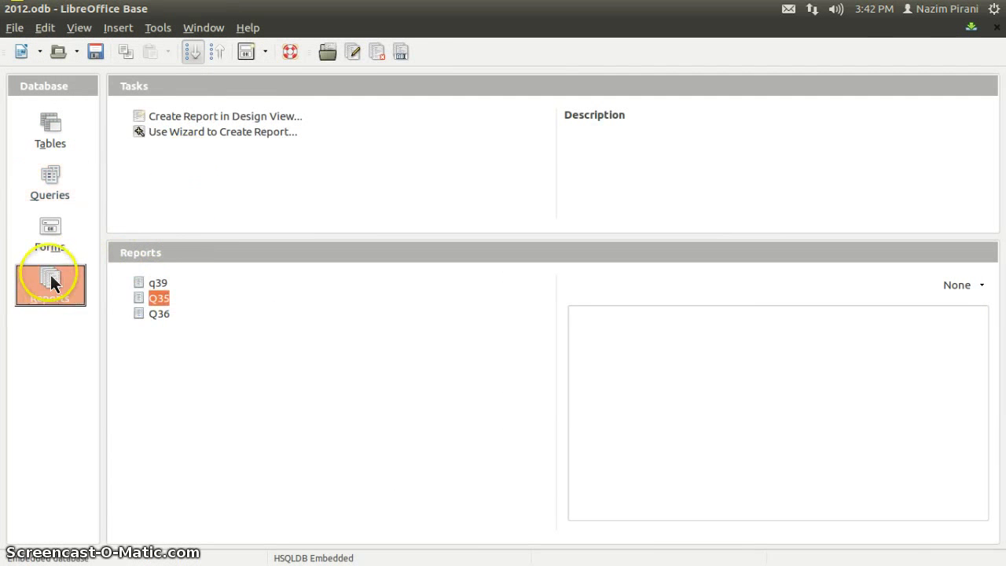
{"action": "right_click", "coordinate": [161, 286]}
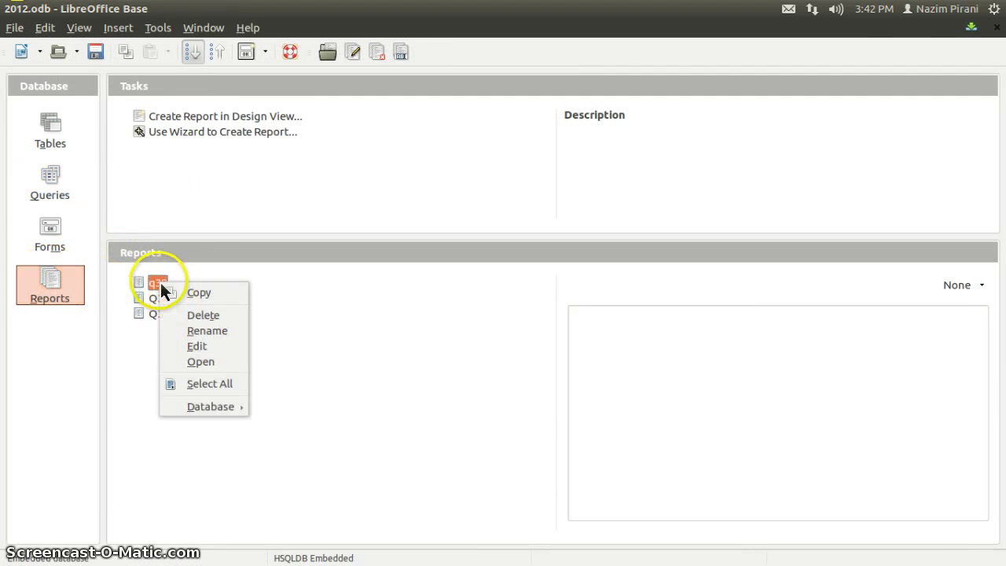
{"action": "left_click", "coordinate": [198, 346]}
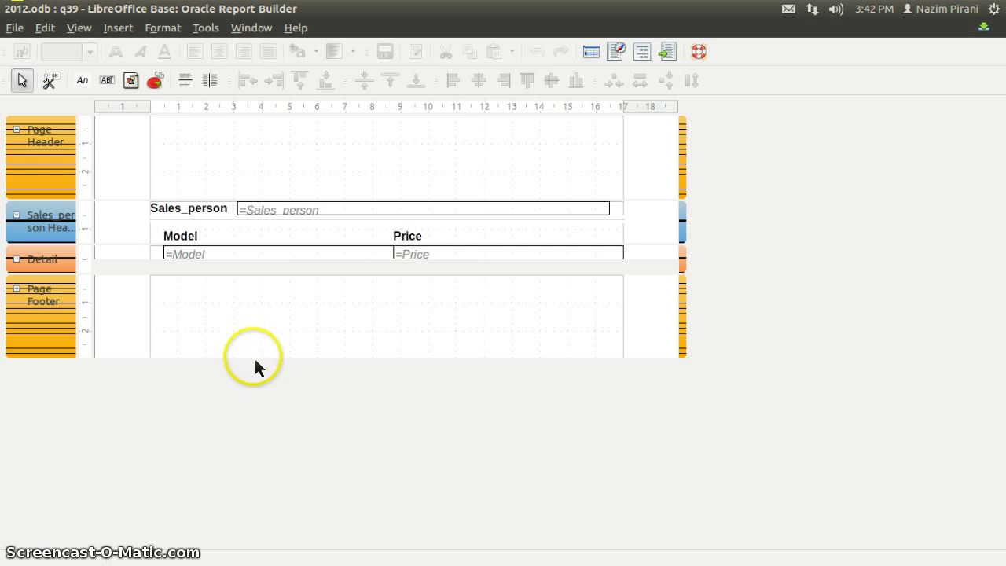
{"action": "left_click_drag", "start_coordinate": [254, 361], "coordinate": [255, 300]}
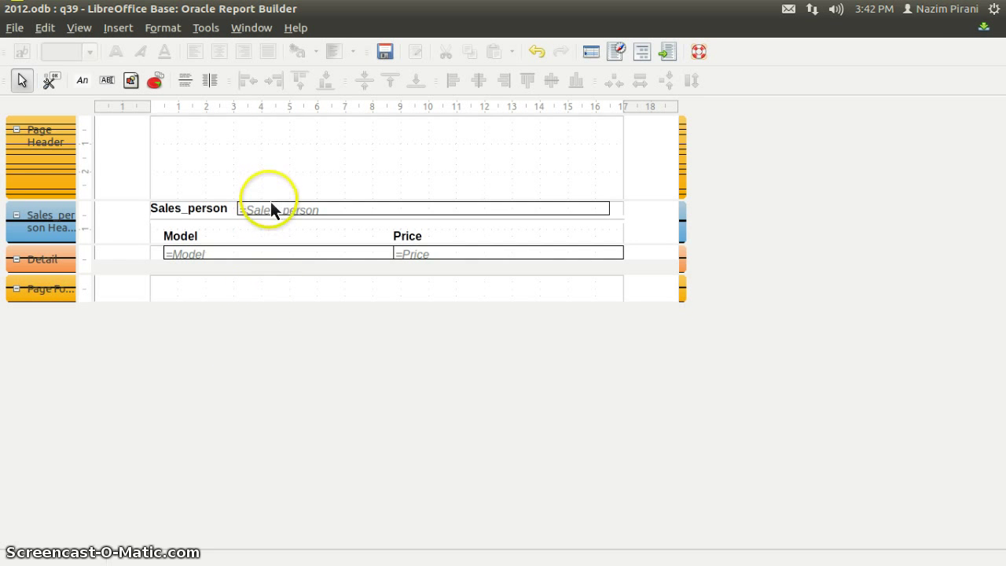
{"action": "left_click_drag", "start_coordinate": [271, 200], "coordinate": [278, 134]}
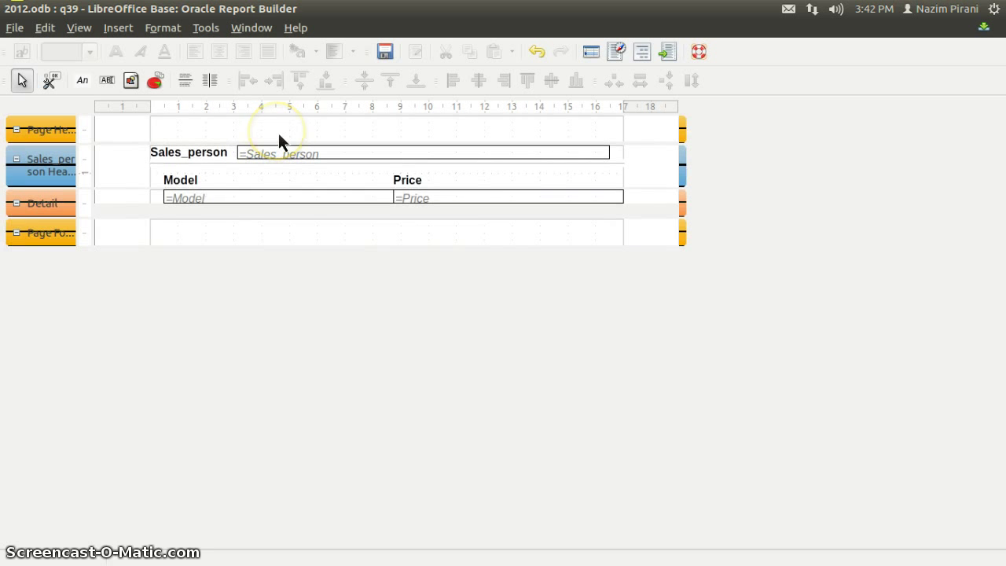
{"action": "left_click", "coordinate": [199, 233]}
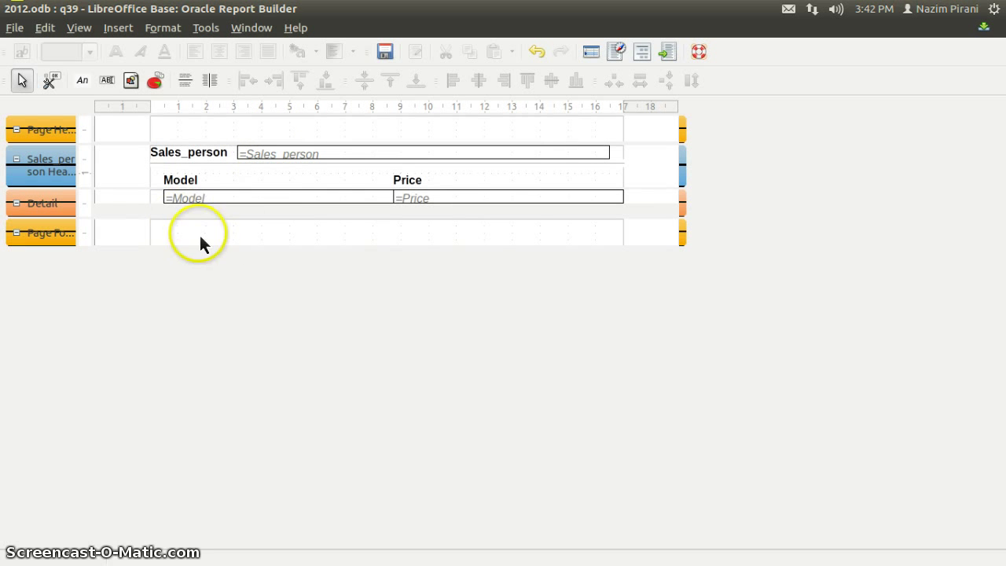
Delete the duplicate Sales_person entry from the report's sorting and grouping settings
{"action": "left_click", "coordinate": [78, 29]}
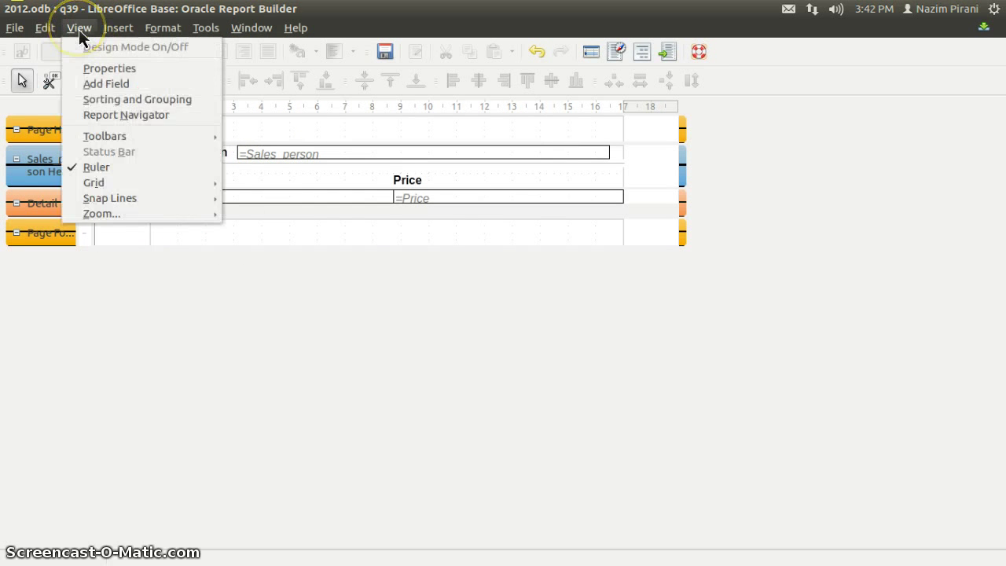
{"action": "left_click", "coordinate": [87, 103]}
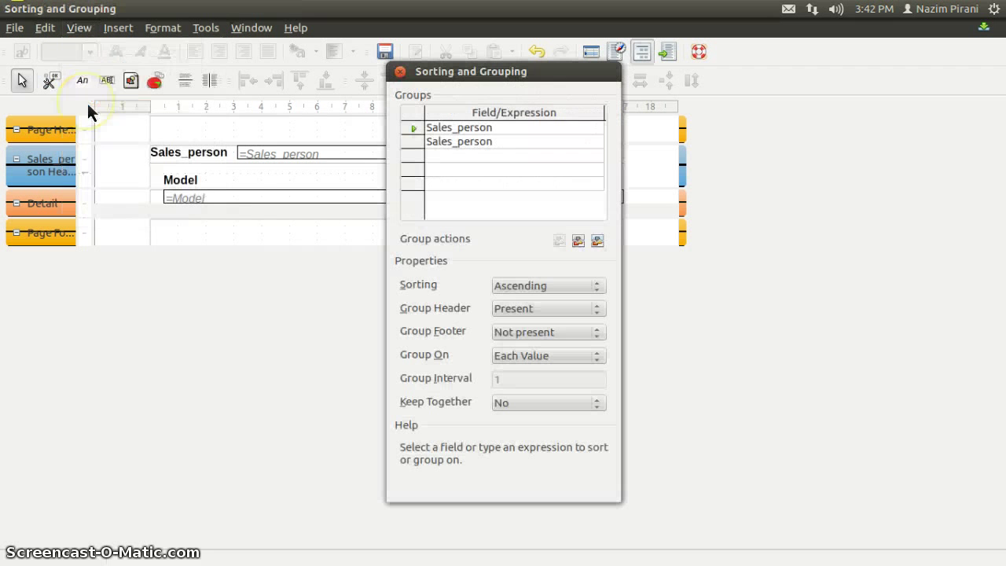
{"action": "right_click", "coordinate": [383, 139]}
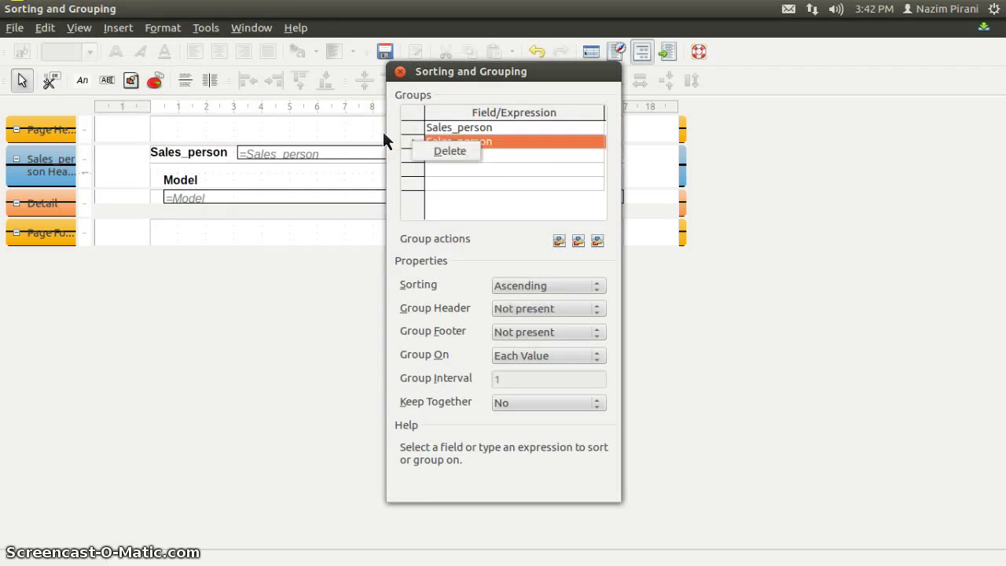
{"action": "key", "text": "Down"}
{"action": "key", "text": "Return"}
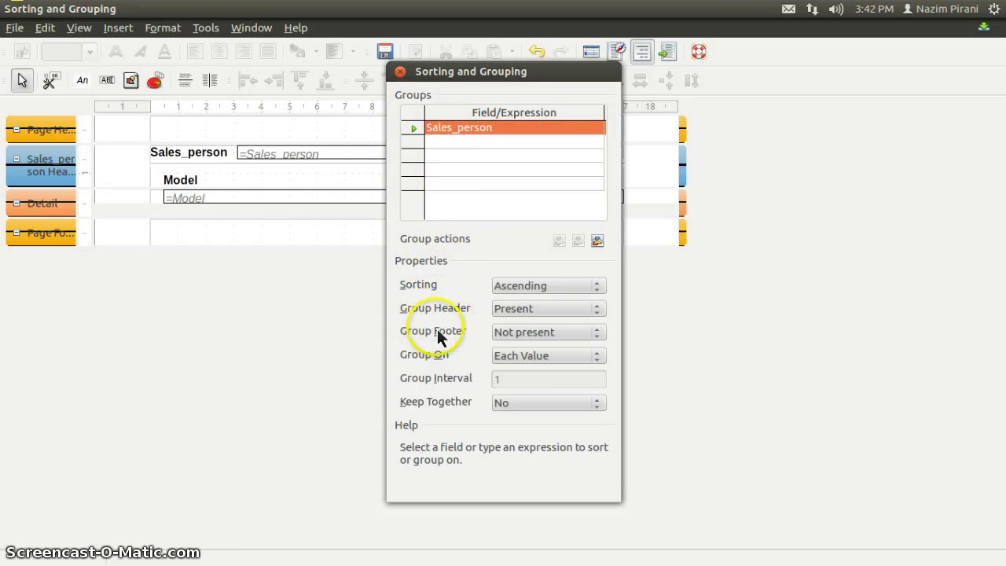
Set the group footer of the Sales_person group to Present and close the grouping settings
{"action": "left_click", "coordinate": [517, 331]}
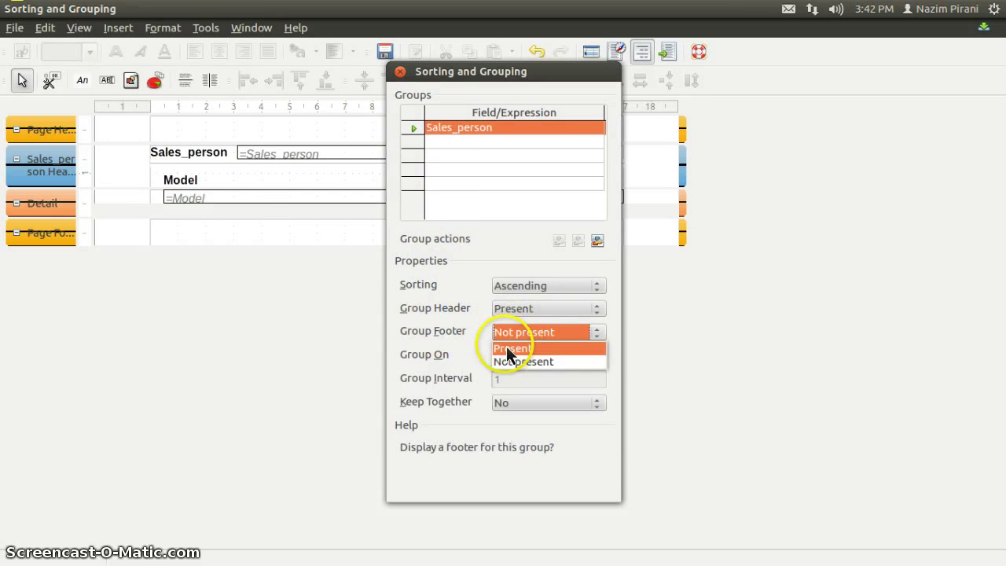
{"action": "left_click", "coordinate": [509, 348]}
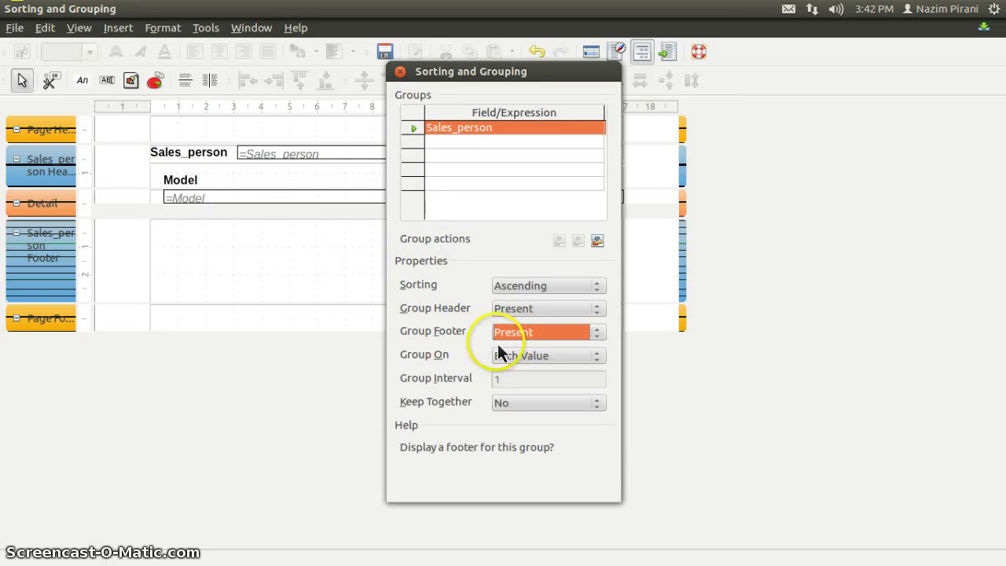
{"action": "left_click", "coordinate": [399, 71]}
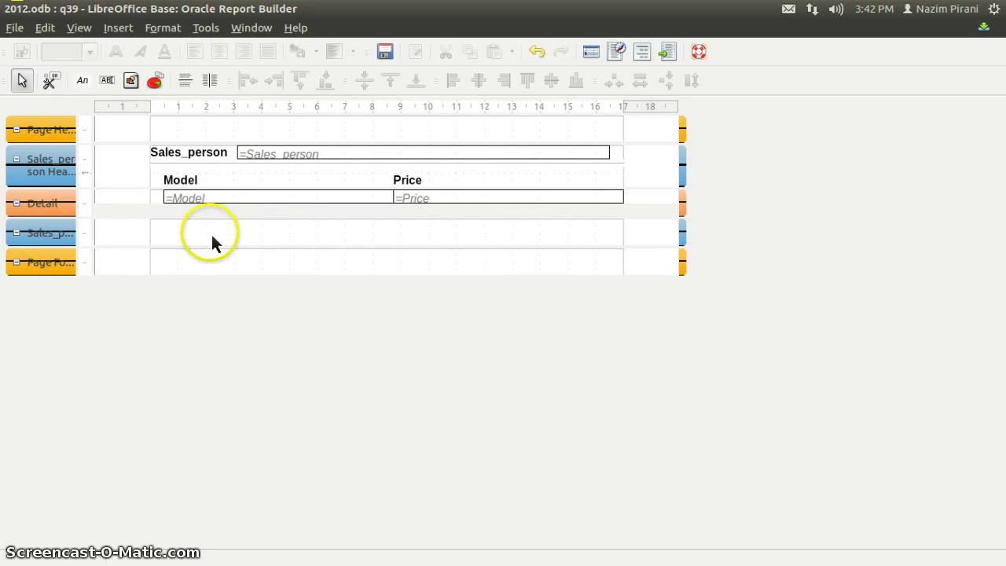
Add a label about 3.25 cm wide in the middle of the Sales_person group footer with the text "Total Value"
{"action": "left_click", "coordinate": [82, 82]}
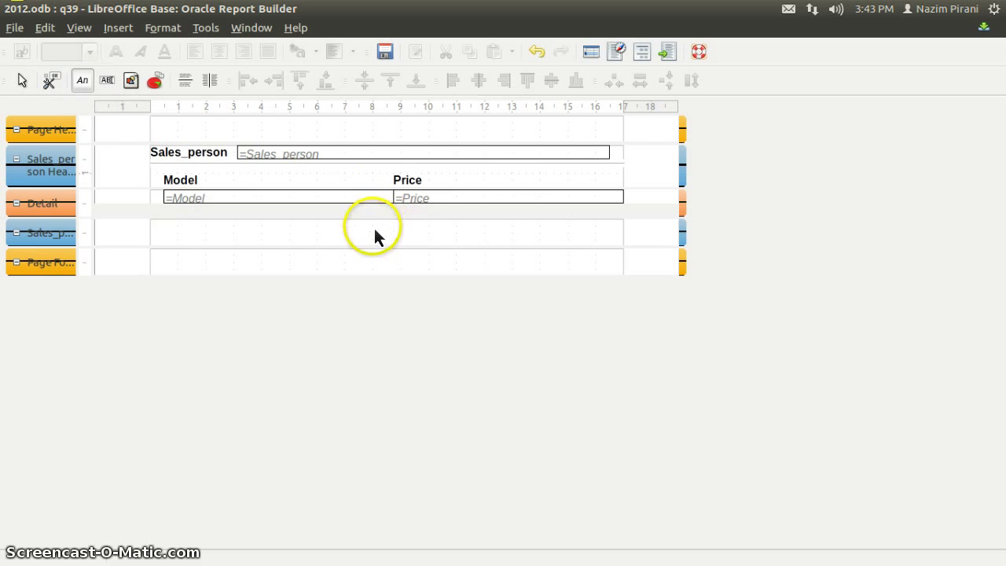
{"action": "left_click_drag", "start_coordinate": [365, 226], "coordinate": [455, 260]}
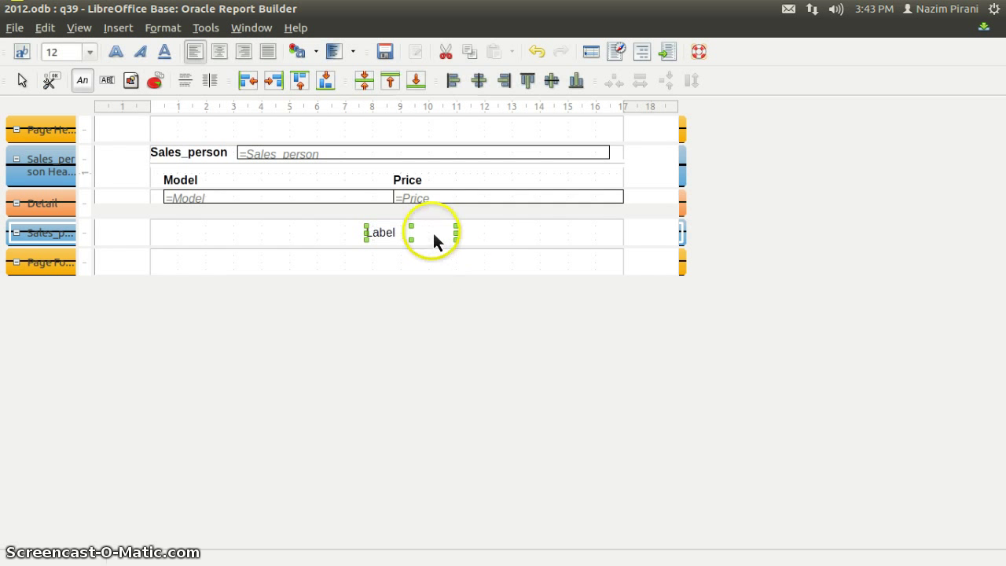
{"action": "right_click", "coordinate": [433, 232]}
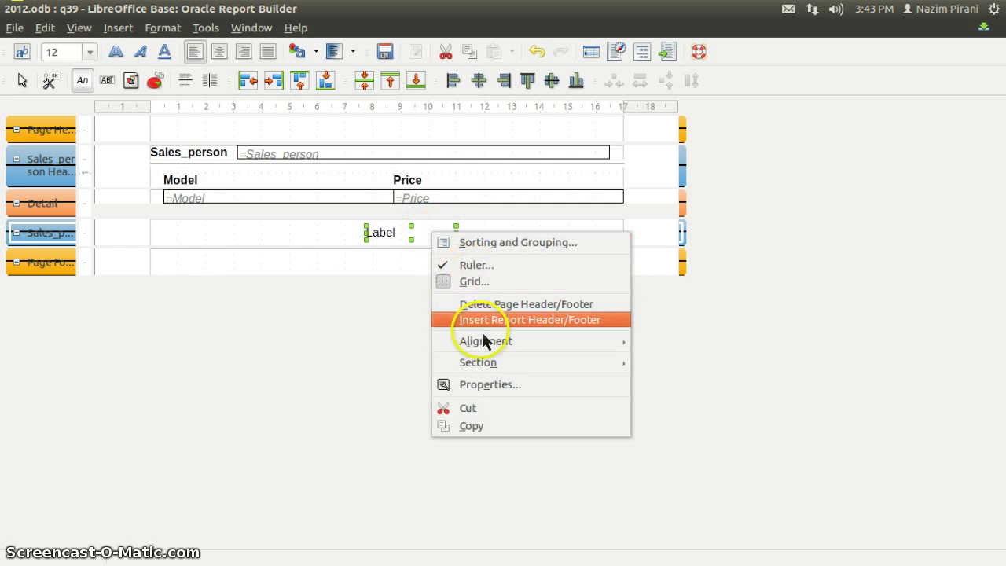
{"action": "left_click", "coordinate": [483, 384]}
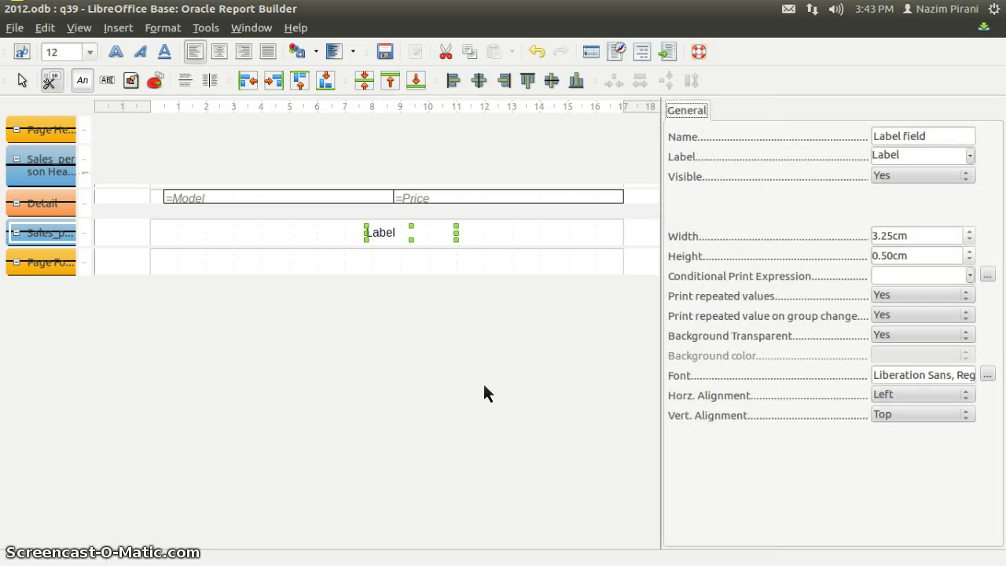
{"action": "double_click", "coordinate": [874, 155]}
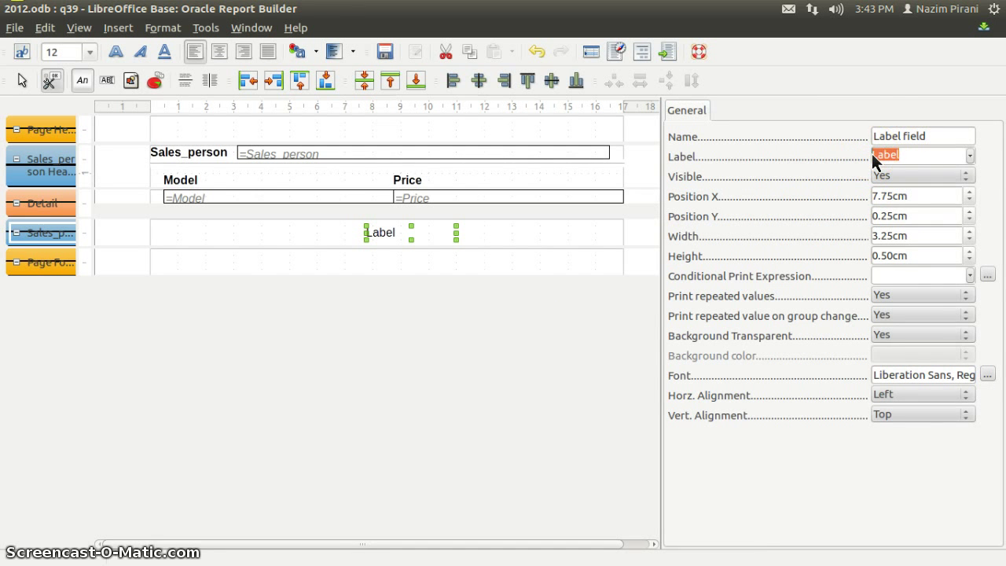
{"action": "type", "text": "Total Value"}
{"action": "key", "text": "Tab"}
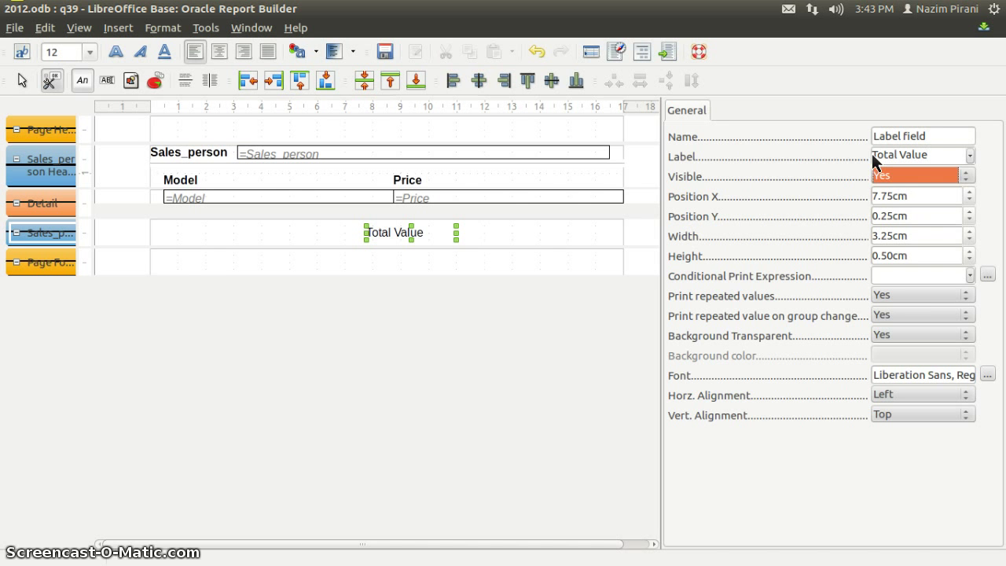
Narrow the Total Value label to about 2.25 cm and make its text bold
{"action": "left_click", "coordinate": [479, 234]}
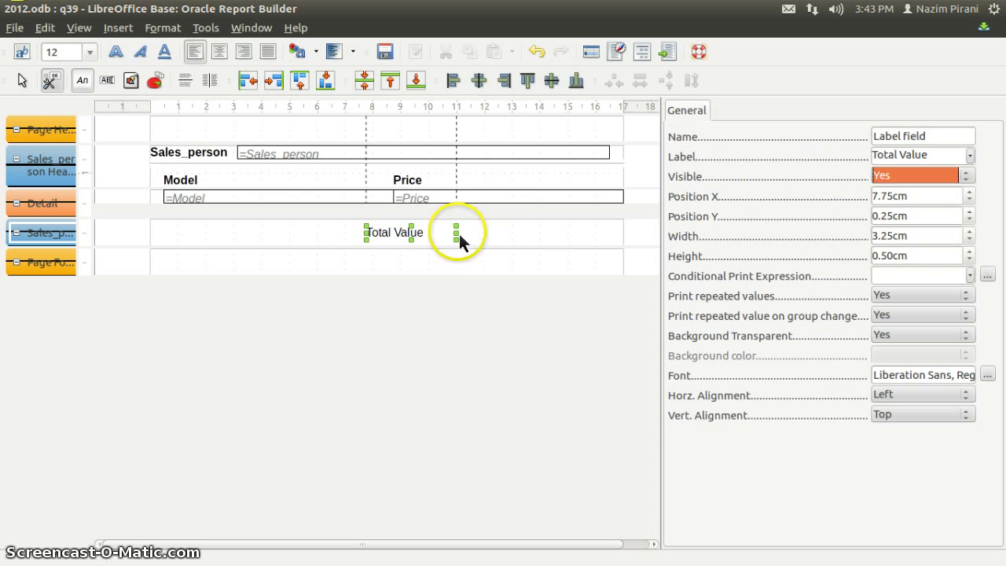
{"action": "left_click_drag", "start_coordinate": [459, 233], "coordinate": [431, 242]}
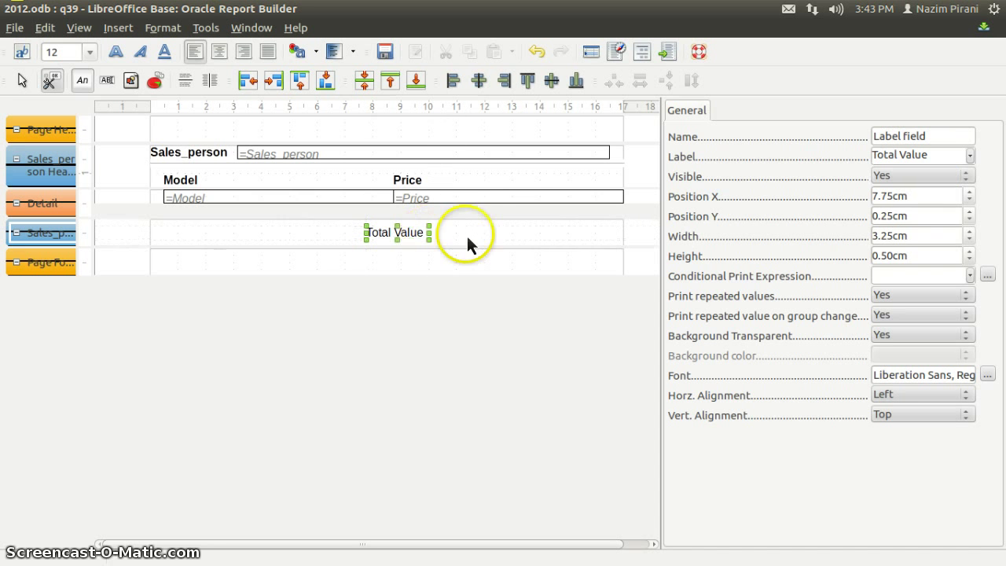
{"action": "left_click", "coordinate": [122, 57]}
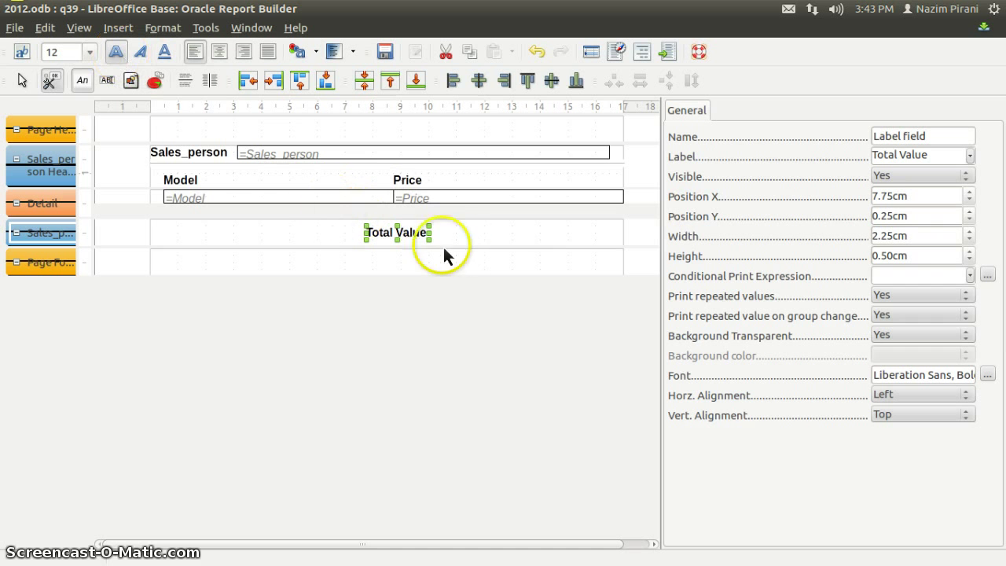
Add a text box about 4.25 cm wide and 0.5 cm high just after the Total Value label in the group footer
{"action": "left_click", "coordinate": [107, 82]}
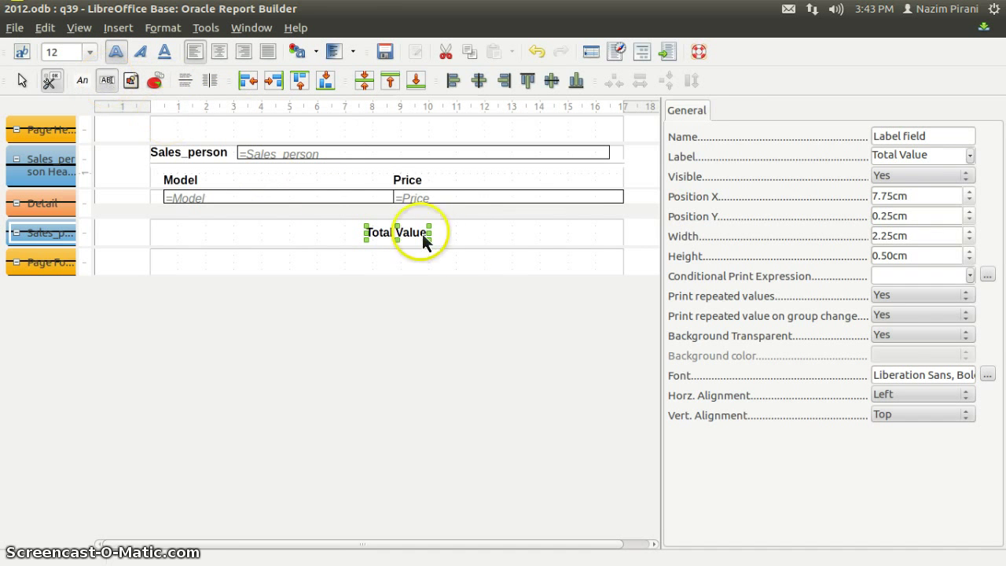
{"action": "mouse_move", "coordinate": [443, 227]}
{"action": "left_mouse_down"}
{"action": "mouse_move", "coordinate": [512, 262]}
{"action": "mouse_move", "coordinate": [561, 265]}
{"action": "left_mouse_up"}
{"action": "left_click", "coordinate": [539, 231]}
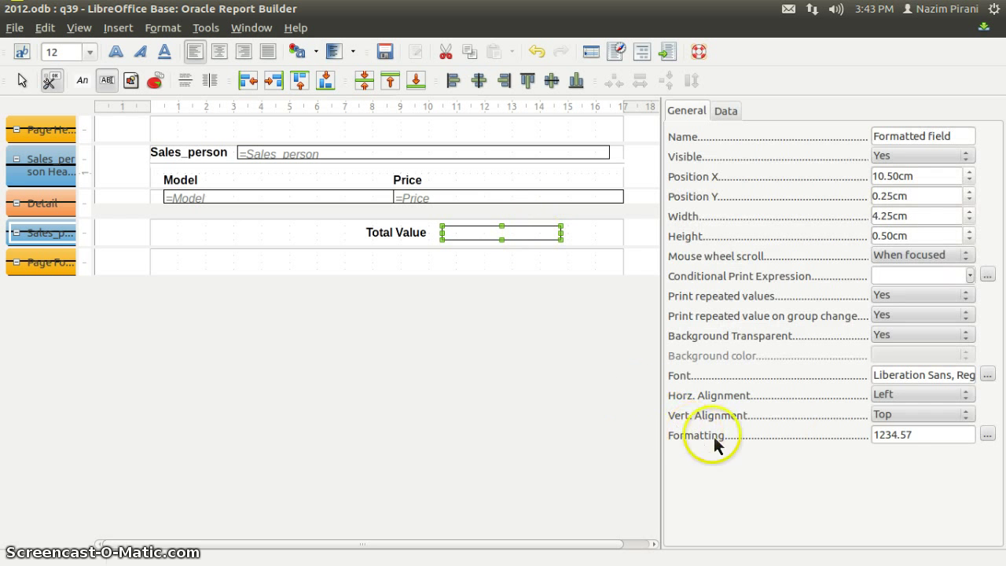
Format the Total Value text box as currency in EUR € English (Ireland) with two decimal places
{"action": "left_click_drag", "start_coordinate": [921, 436], "coordinate": [879, 437]}
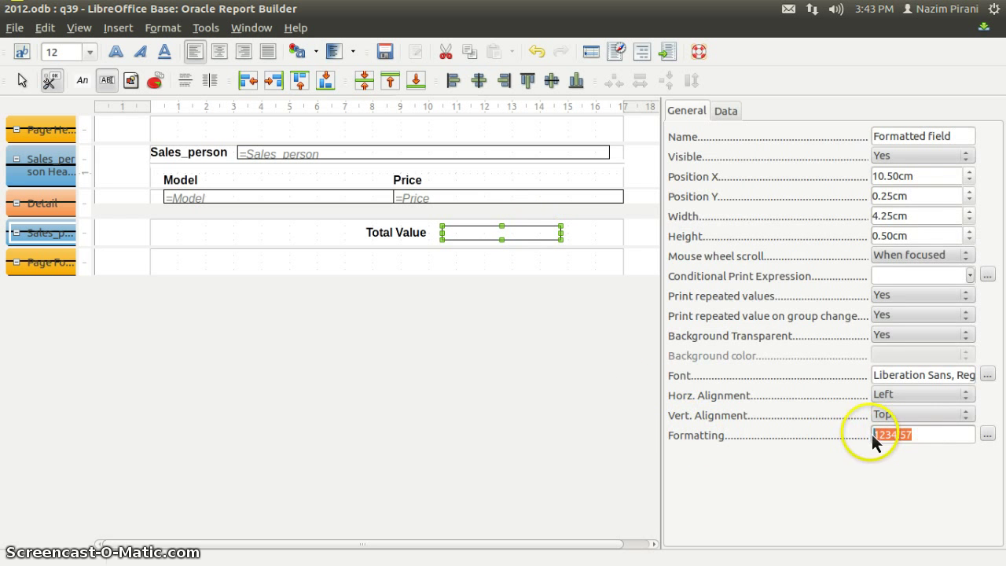
{"action": "left_click", "coordinate": [986, 436]}
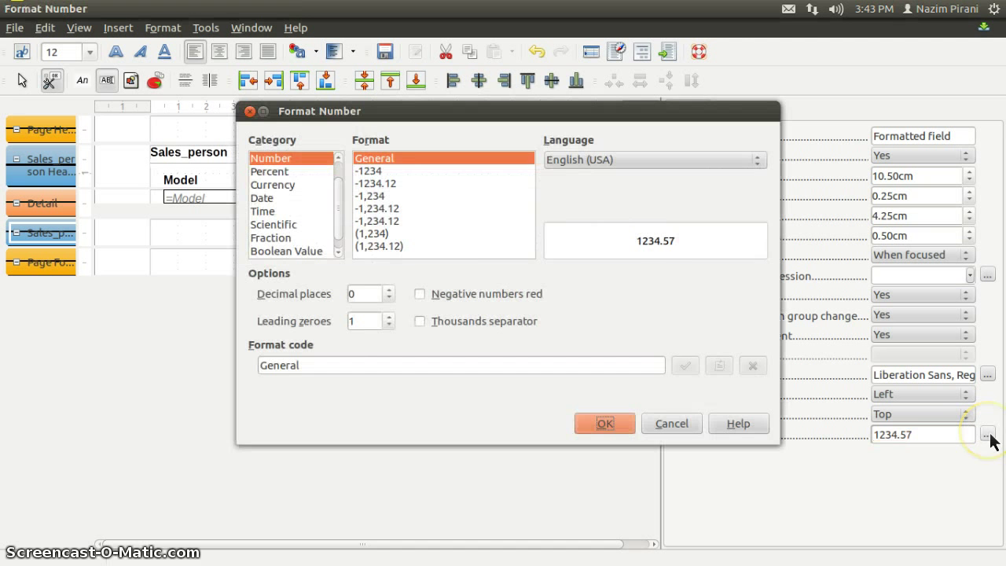
{"action": "left_click", "coordinate": [271, 184]}
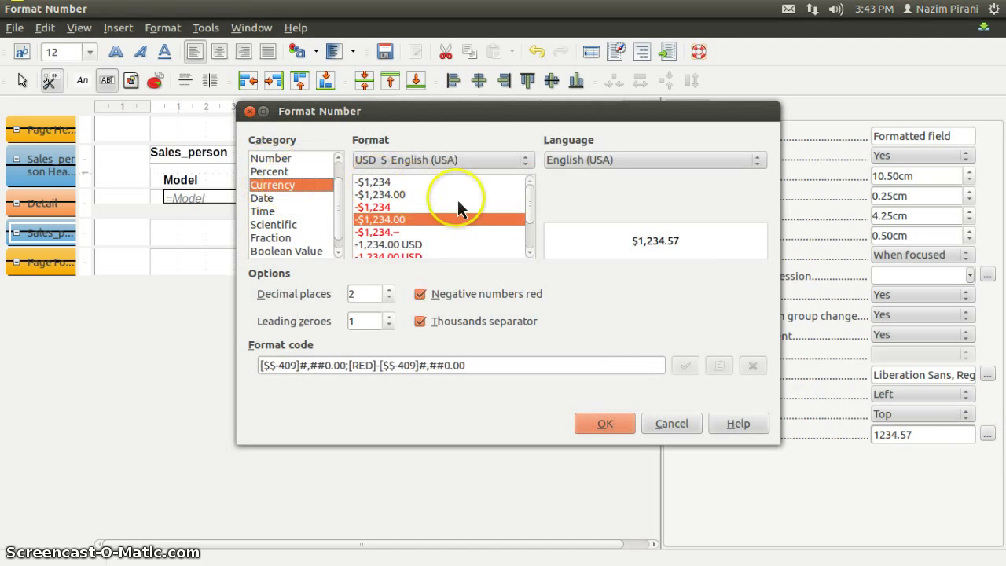
{"action": "left_click", "coordinate": [484, 160]}
{"action": "scroll", "coordinate": [479, 227], "scroll_direction": "up", "scroll_amount": 10}
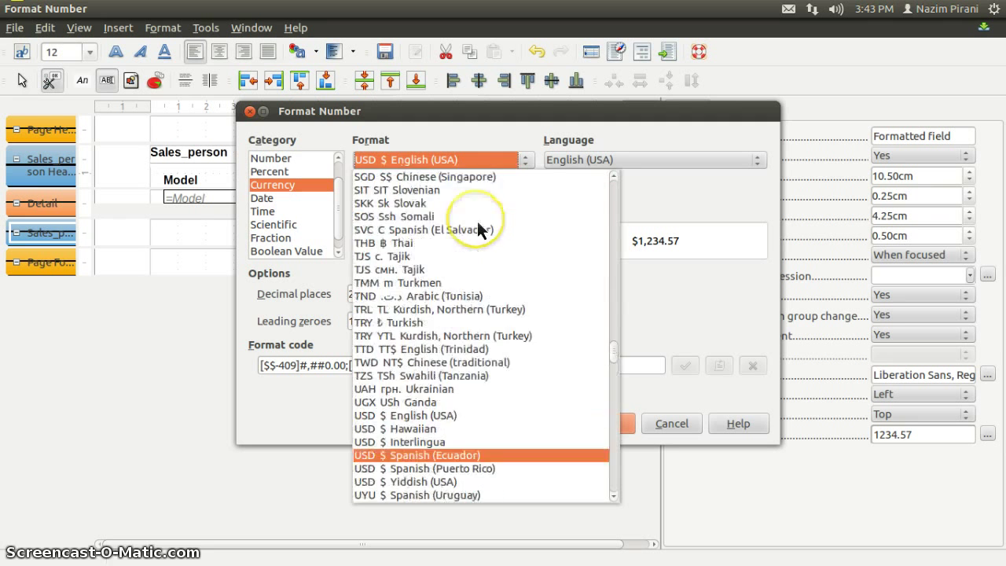
{"action": "scroll", "coordinate": [477, 221], "scroll_direction": "up", "scroll_amount": 15}
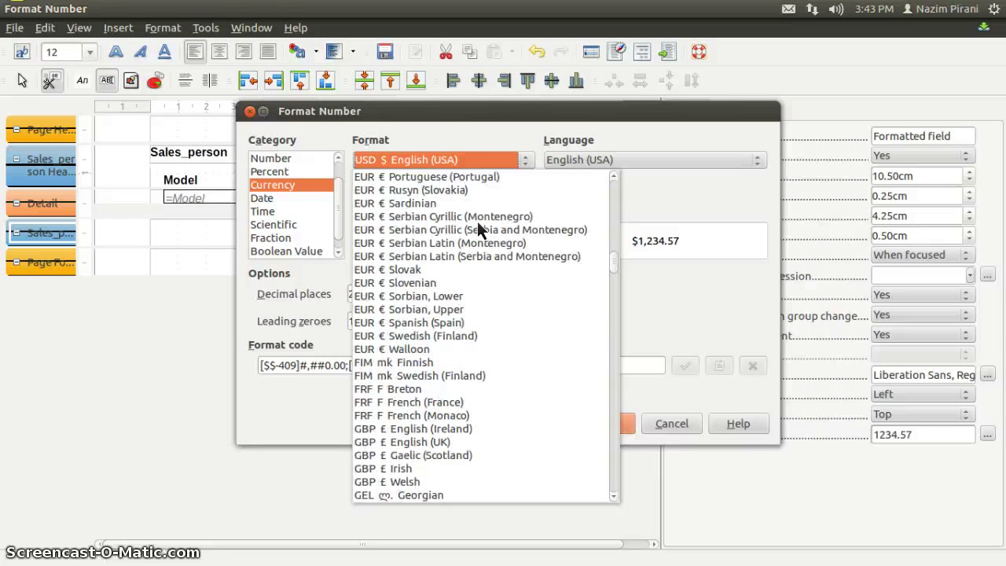
{"action": "scroll", "coordinate": [452, 221], "scroll_direction": "up", "scroll_amount": 3}
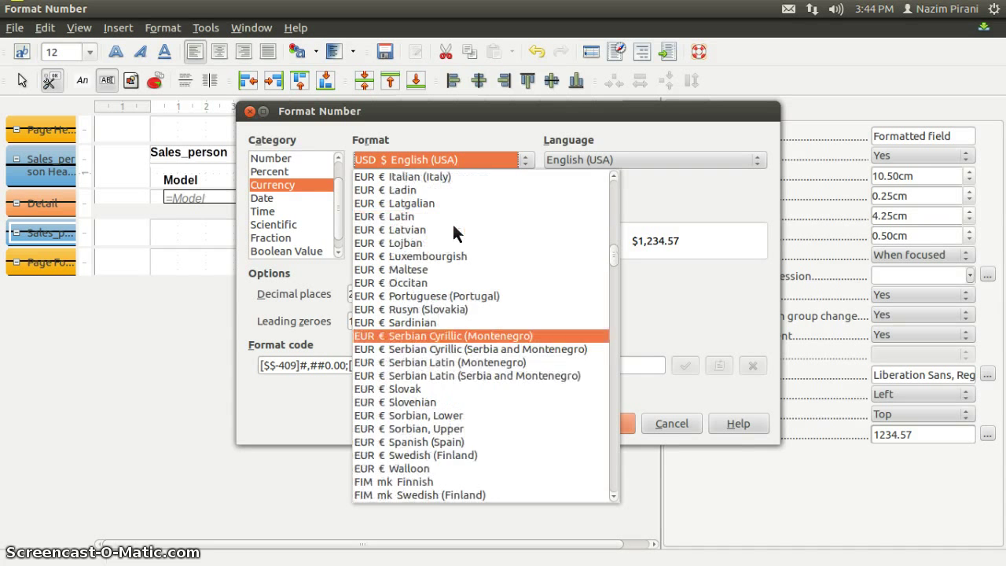
{"action": "scroll", "coordinate": [452, 228], "scroll_direction": "up", "scroll_amount": 3}
{"action": "scroll", "coordinate": [453, 224], "scroll_direction": "up", "scroll_amount": 2}
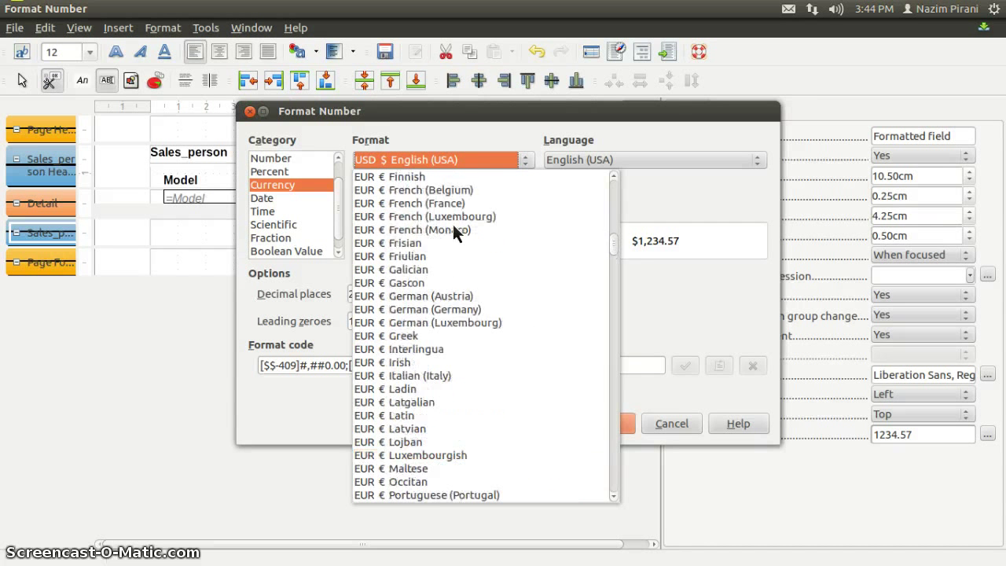
{"action": "scroll", "coordinate": [452, 224], "scroll_direction": "up", "scroll_amount": 2}
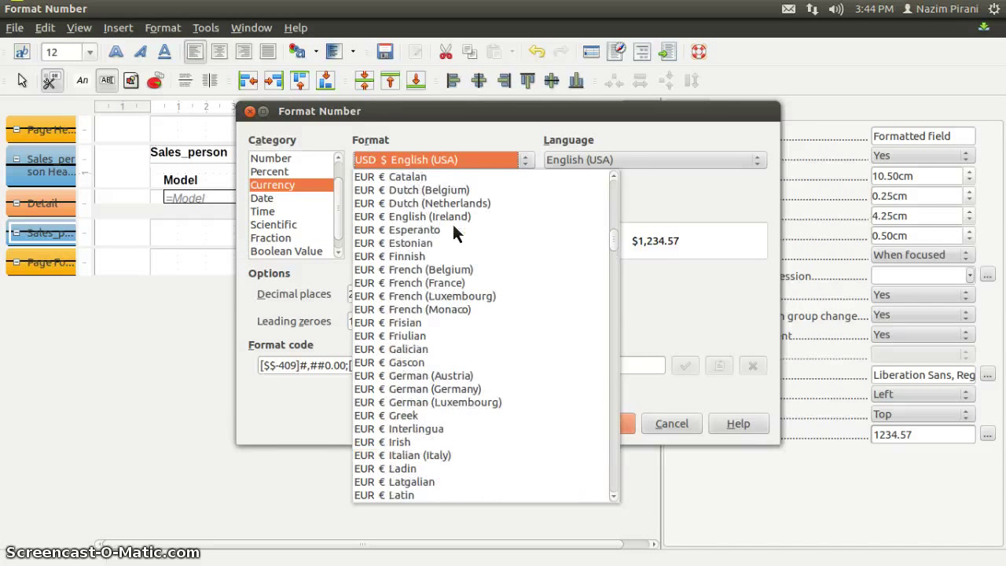
{"action": "left_click", "coordinate": [421, 219]}
{"action": "left_click", "coordinate": [420, 219]}
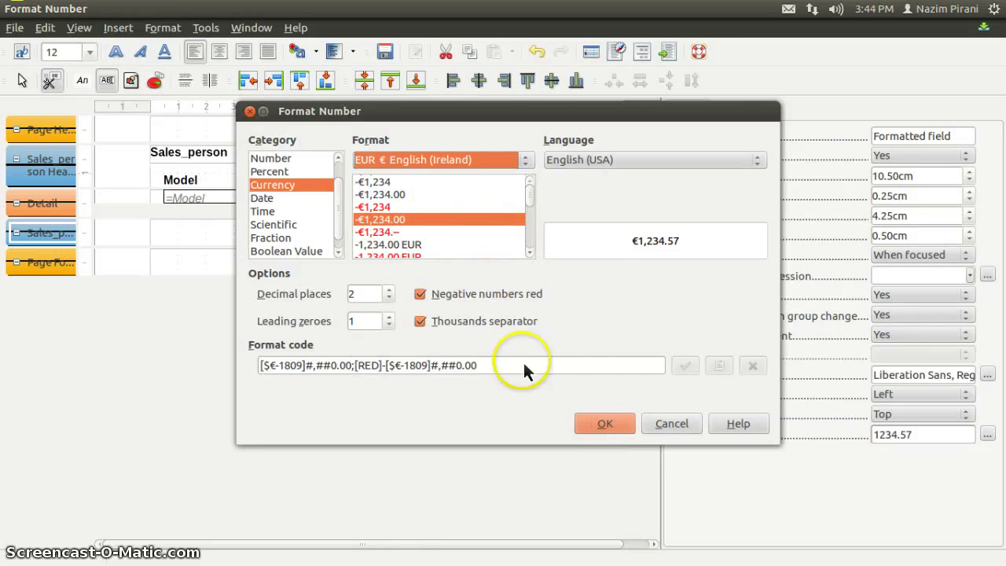
{"action": "left_click", "coordinate": [596, 425]}
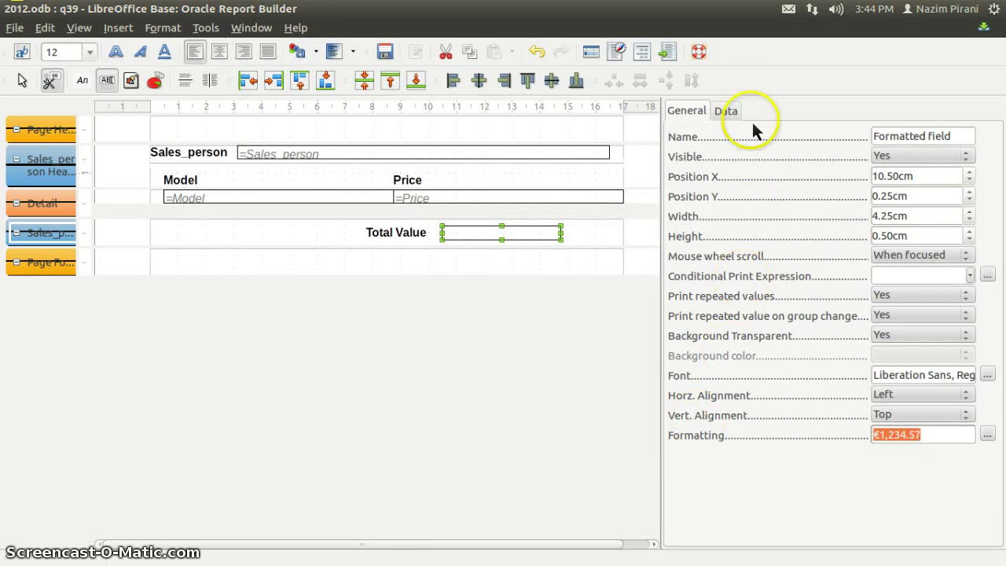
Set the Total Value text box's data field type to Function, with Price as data field and Accumulation as the function
{"action": "left_click", "coordinate": [729, 113]}
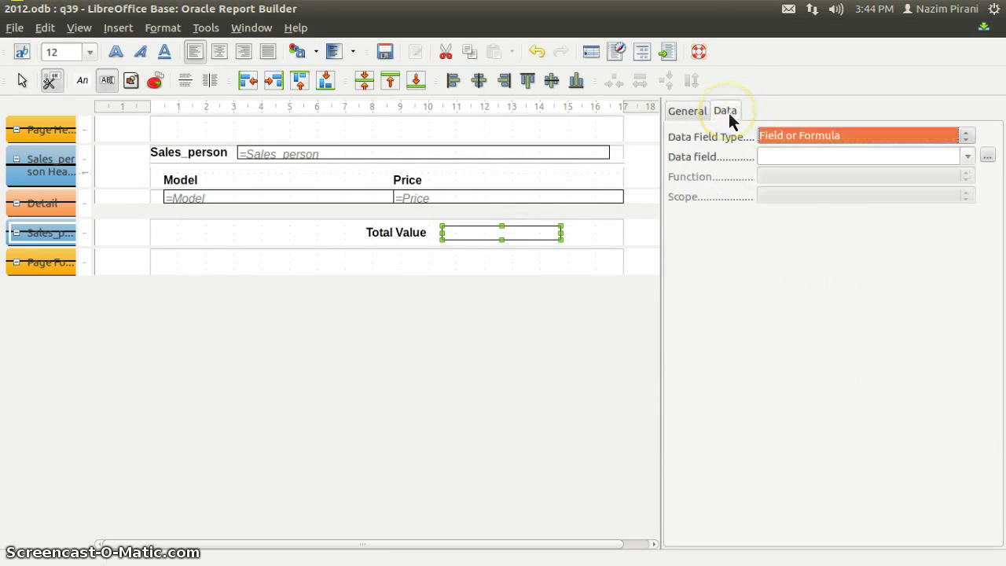
{"action": "left_click", "coordinate": [798, 134]}
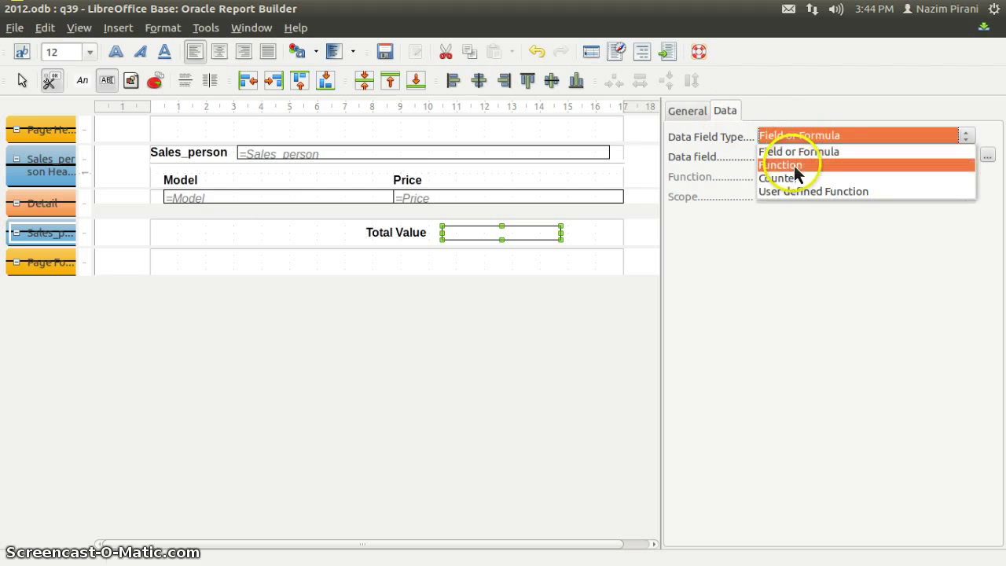
{"action": "left_click", "coordinate": [796, 166]}
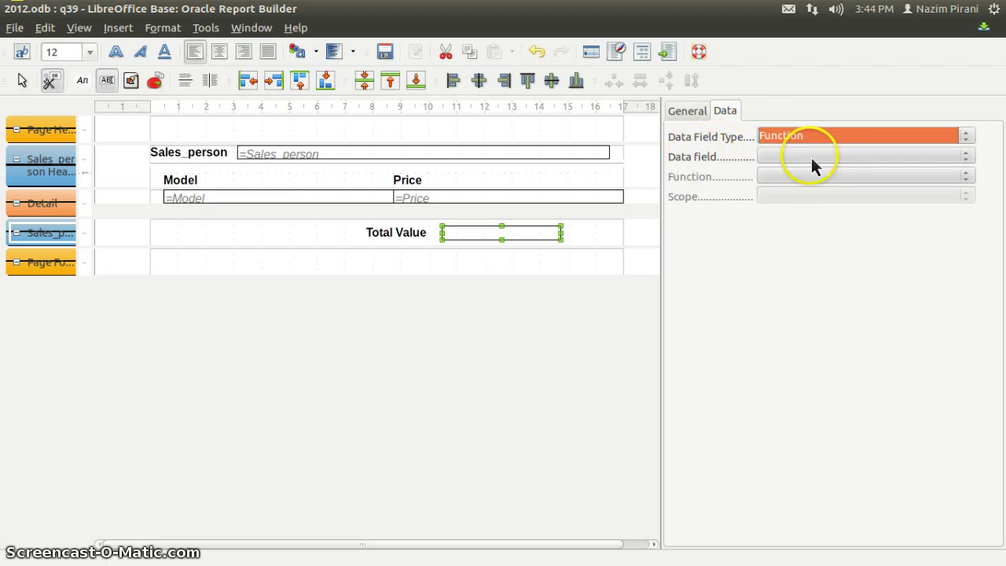
{"action": "left_click", "coordinate": [829, 155]}
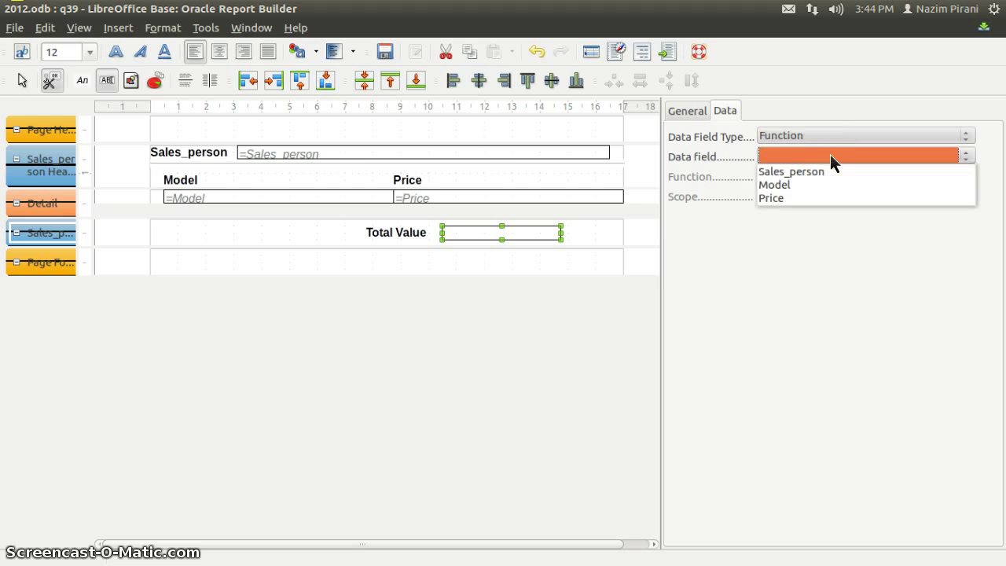
{"action": "left_click", "coordinate": [803, 198]}
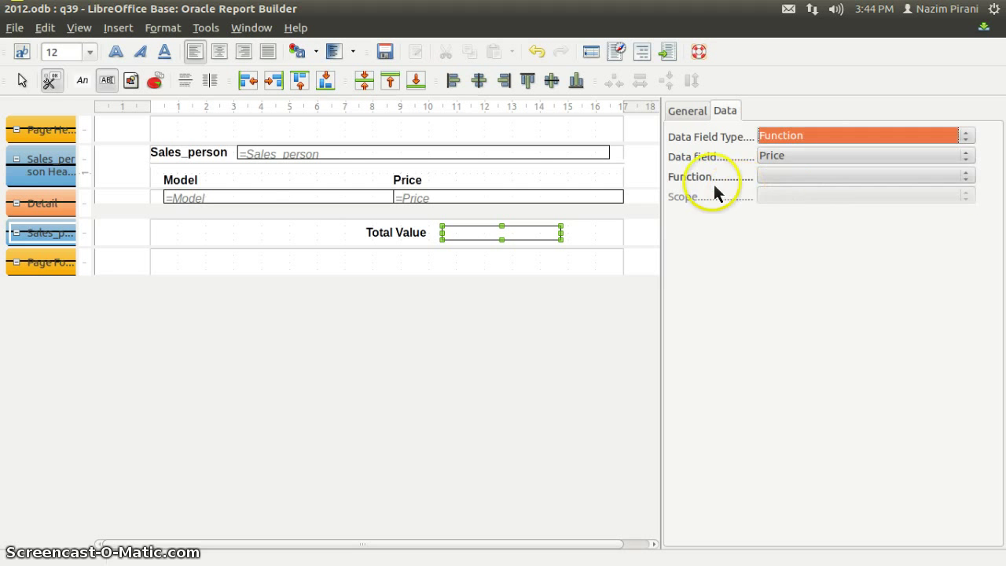
{"action": "left_click", "coordinate": [790, 176]}
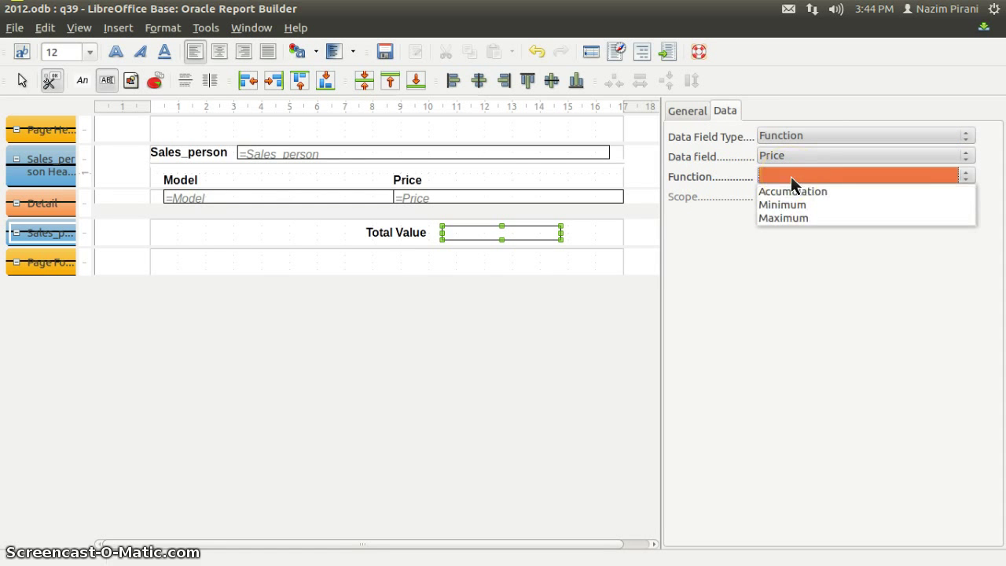
{"action": "left_click", "coordinate": [789, 196]}
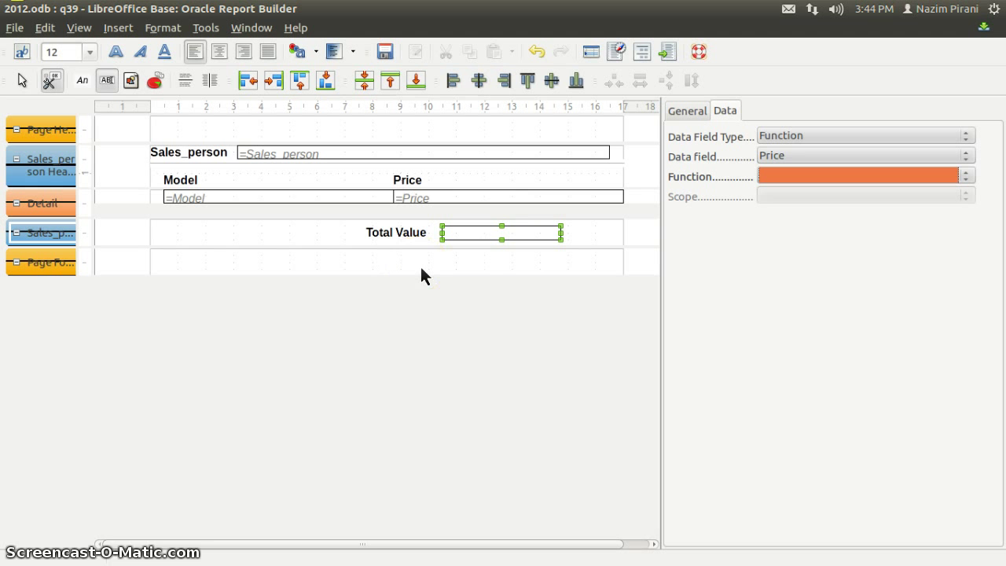
Add a bold "Total Cars" label about 3.75 cm wide at the start of the Sales_person group footer
{"action": "mouse_move", "coordinate": [19, 436]}
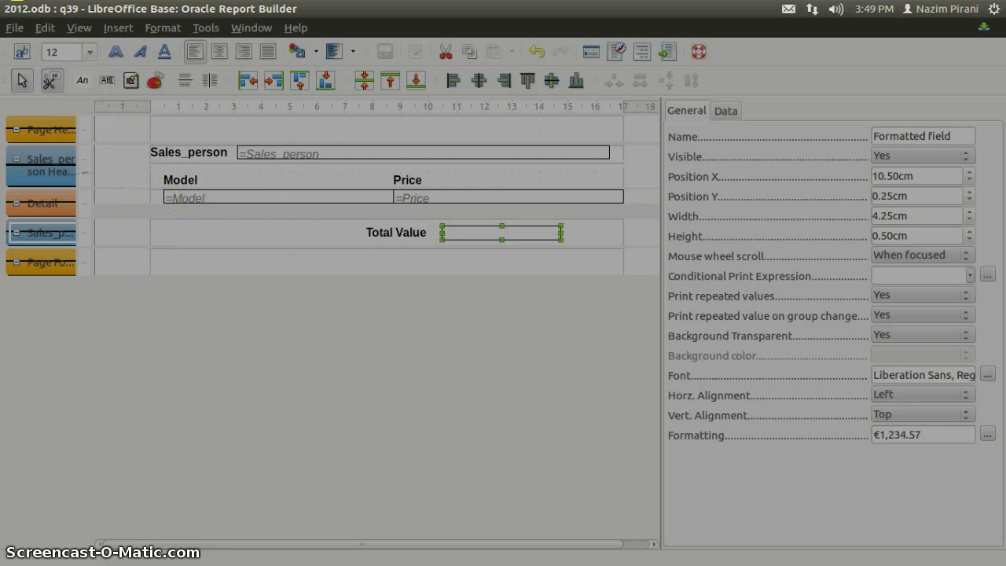
{"action": "mouse_move", "coordinate": [11, 444]}
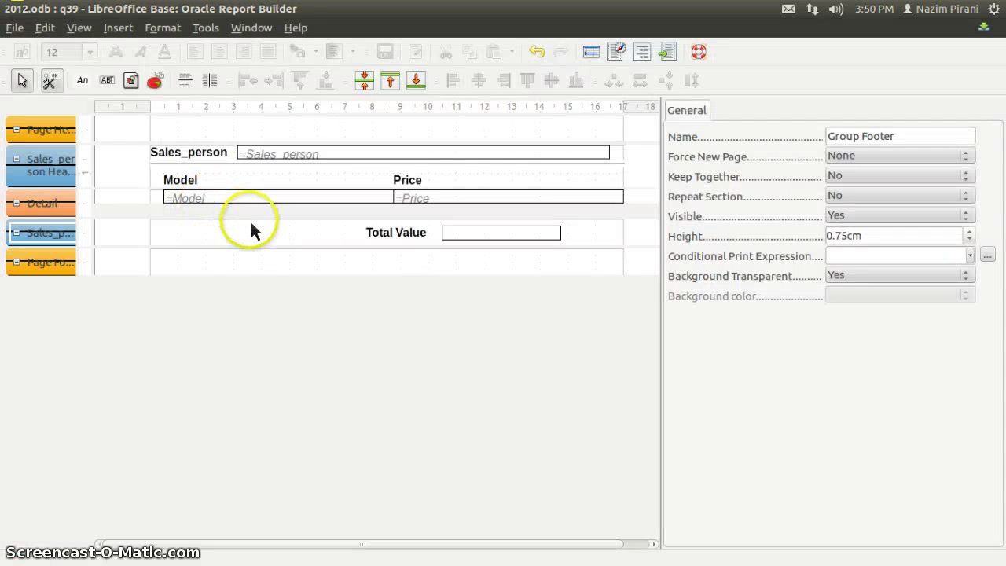
{"action": "left_click", "coordinate": [85, 82]}
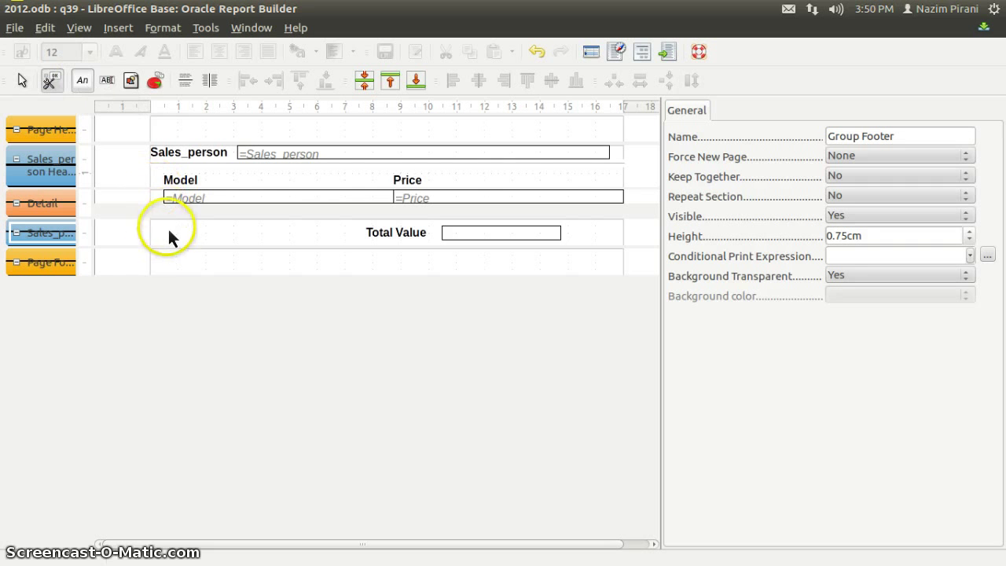
{"action": "left_click_drag", "start_coordinate": [159, 226], "coordinate": [259, 262]}
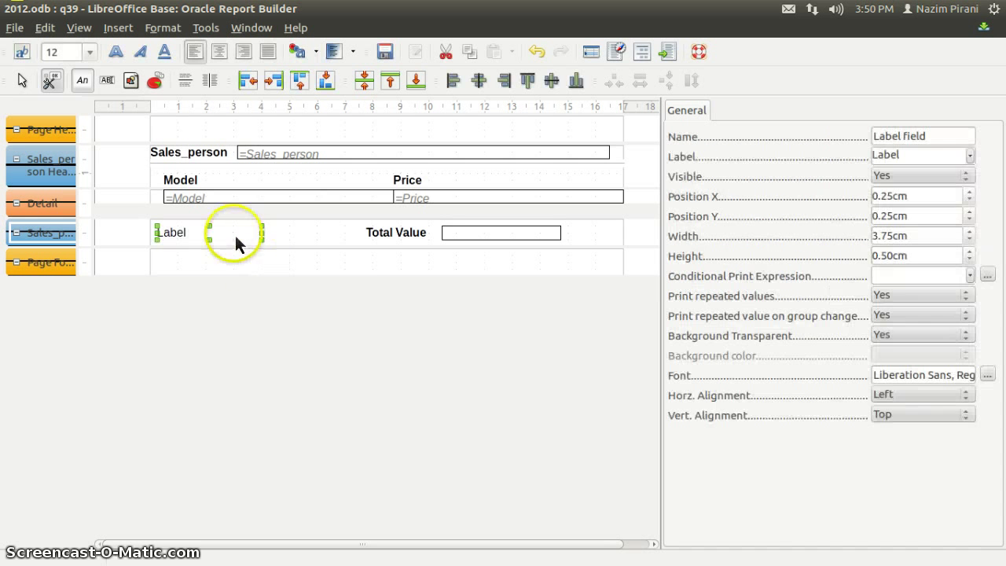
{"action": "left_click", "coordinate": [932, 153]}
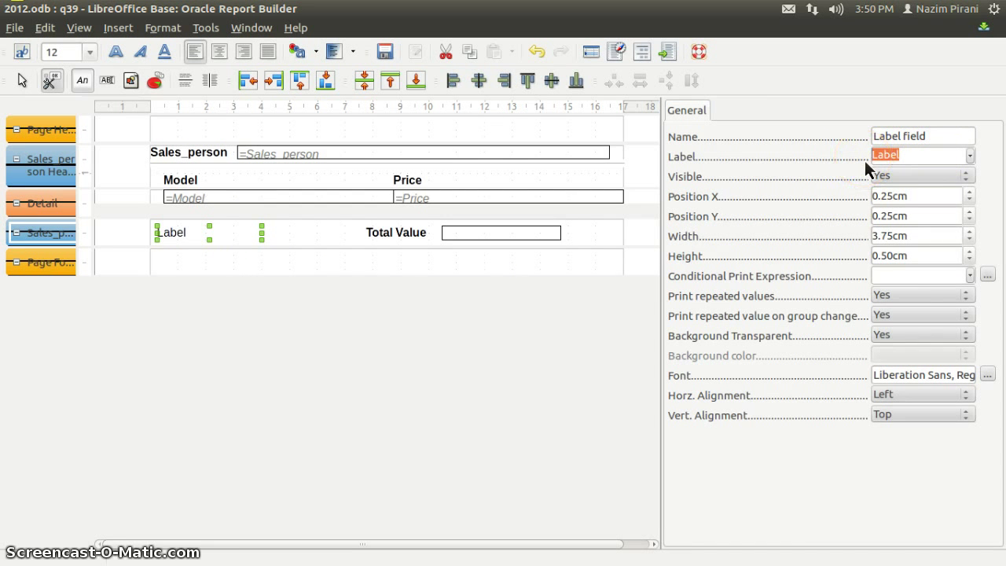
{"action": "type", "text": "Total Cars"}
{"action": "key", "text": "Tab"}
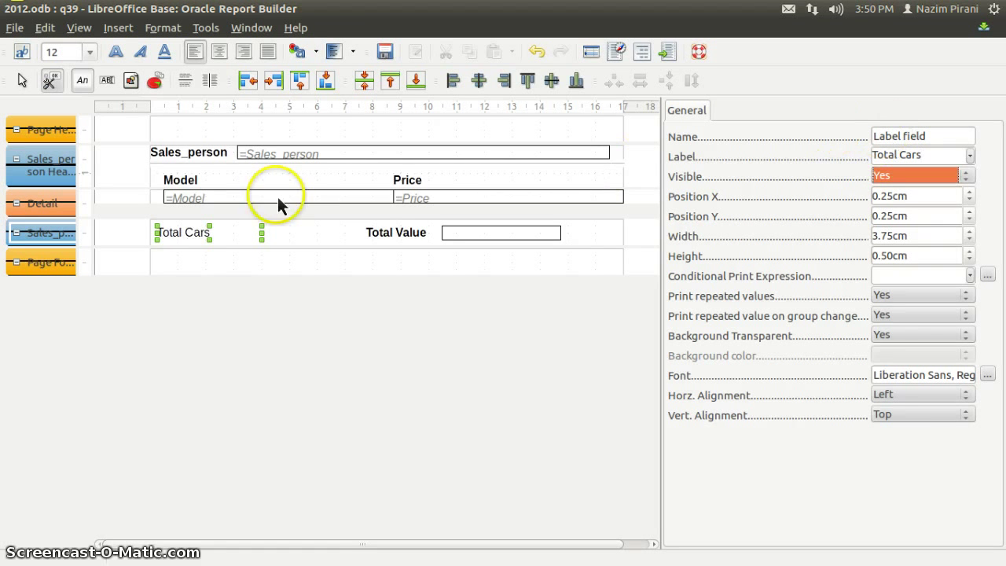
{"action": "left_click", "coordinate": [116, 52]}
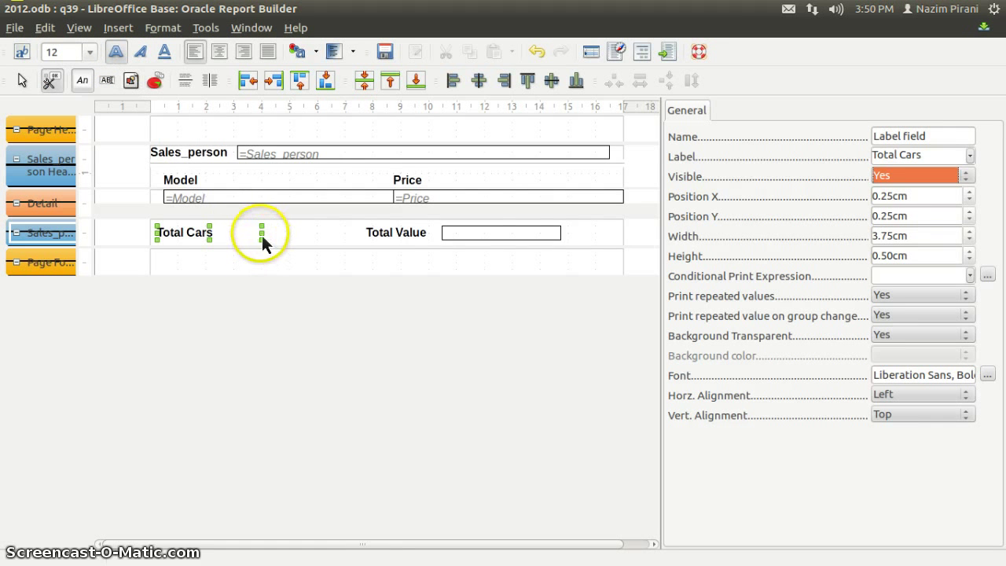
Narrow the Total Cars label to 2.25 cm and add a text box about 2.75 cm wide and 0.5 cm high after it
{"action": "left_click_drag", "start_coordinate": [263, 236], "coordinate": [225, 242]}
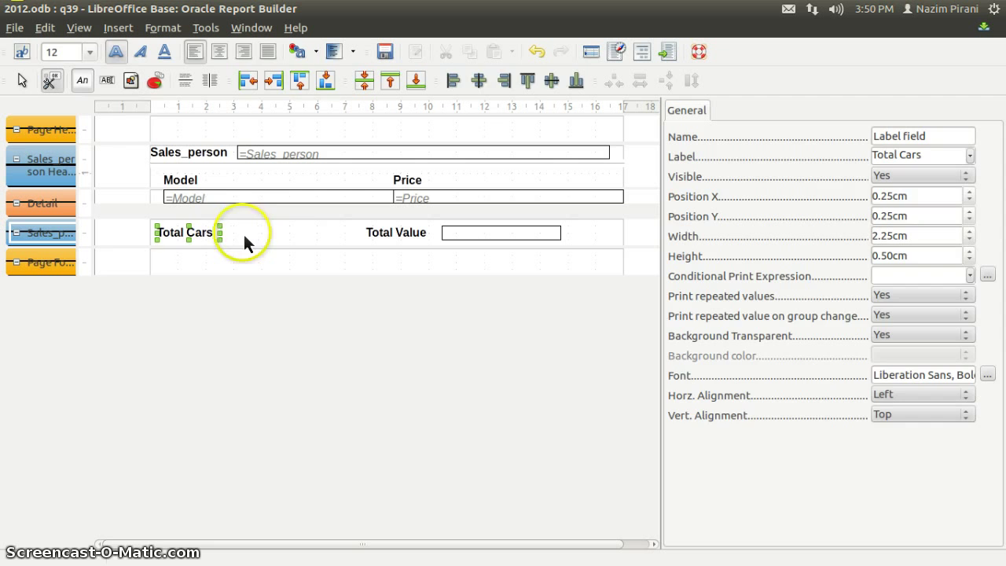
{"action": "left_click", "coordinate": [243, 232]}
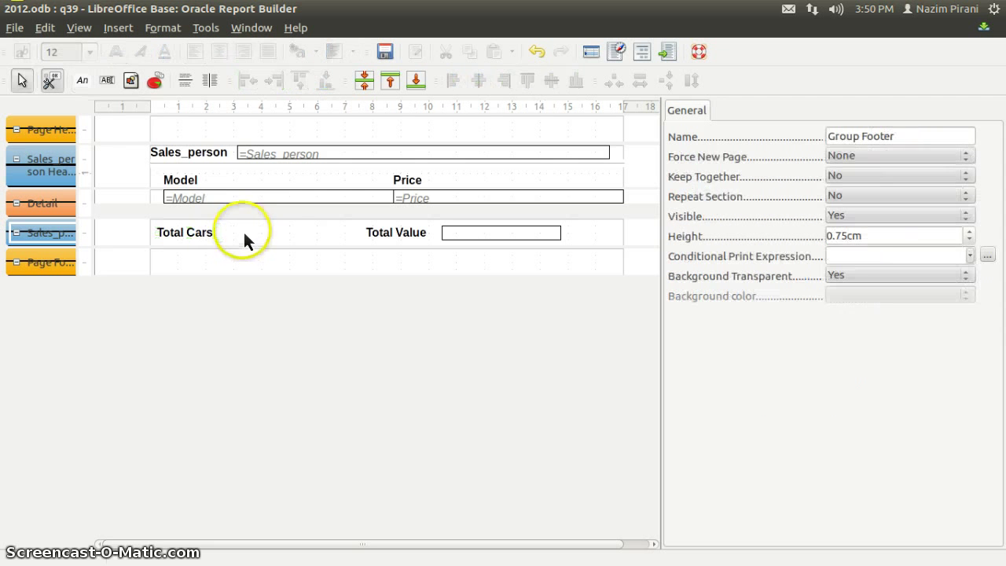
{"action": "left_click", "coordinate": [107, 81]}
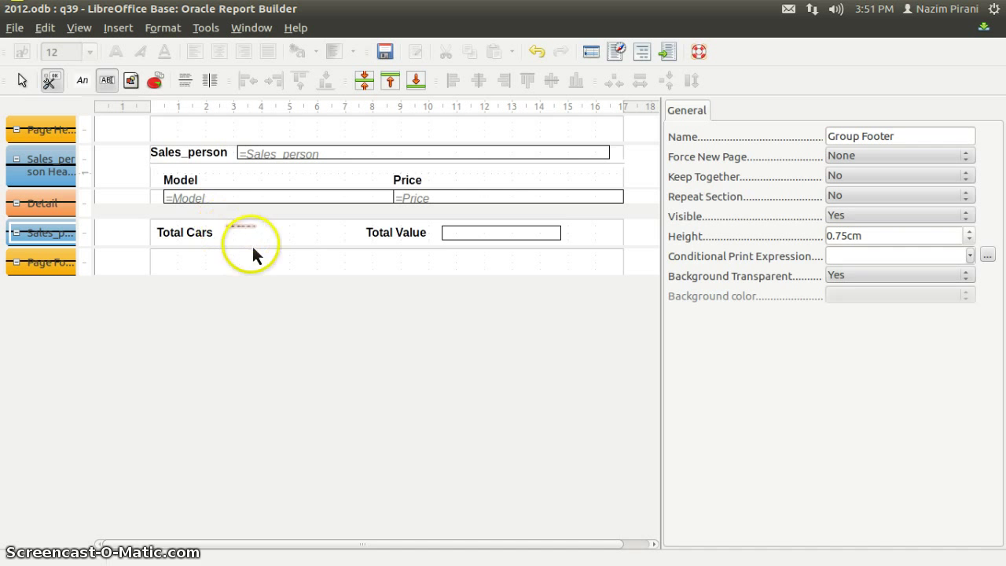
{"action": "left_click_drag", "start_coordinate": [300, 266], "coordinate": [304, 260]}
{"action": "left_click", "coordinate": [282, 240]}
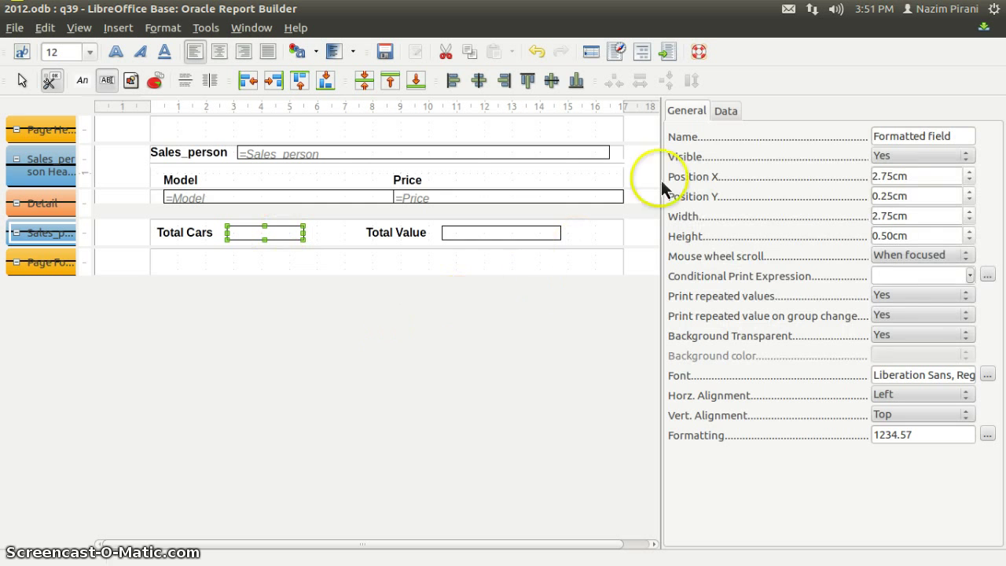
Set the Total Cars text box's data field type to User defined Function with function [CounterSales_person], and save the report
{"action": "left_click", "coordinate": [729, 111]}
{"action": "left_click", "coordinate": [795, 138]}
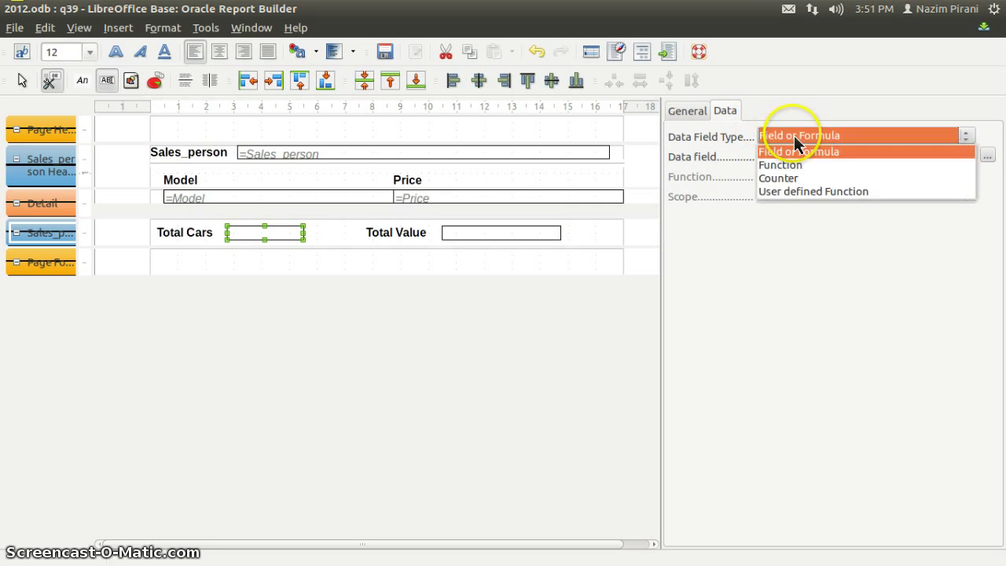
{"action": "left_click", "coordinate": [793, 190]}
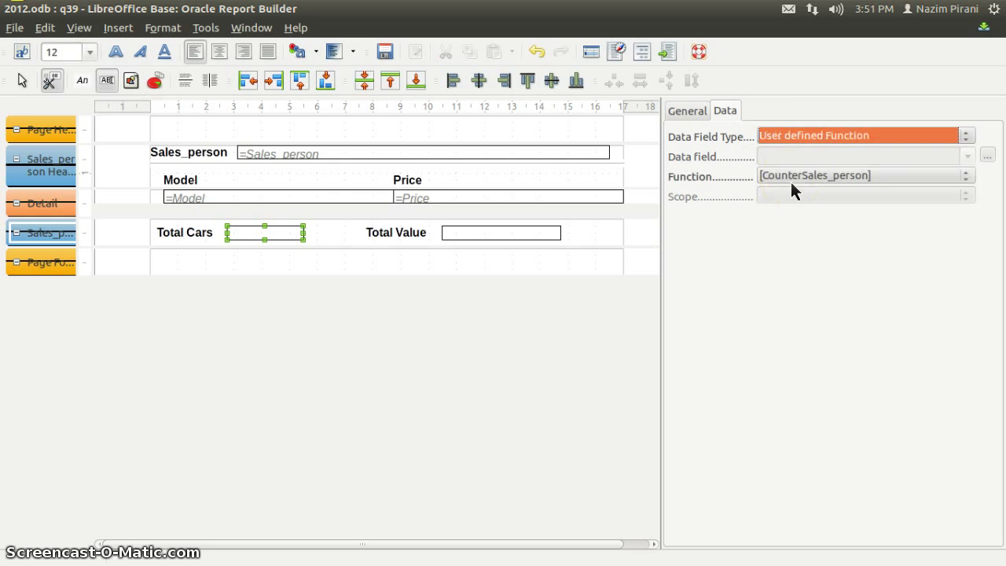
{"action": "left_click", "coordinate": [386, 53]}
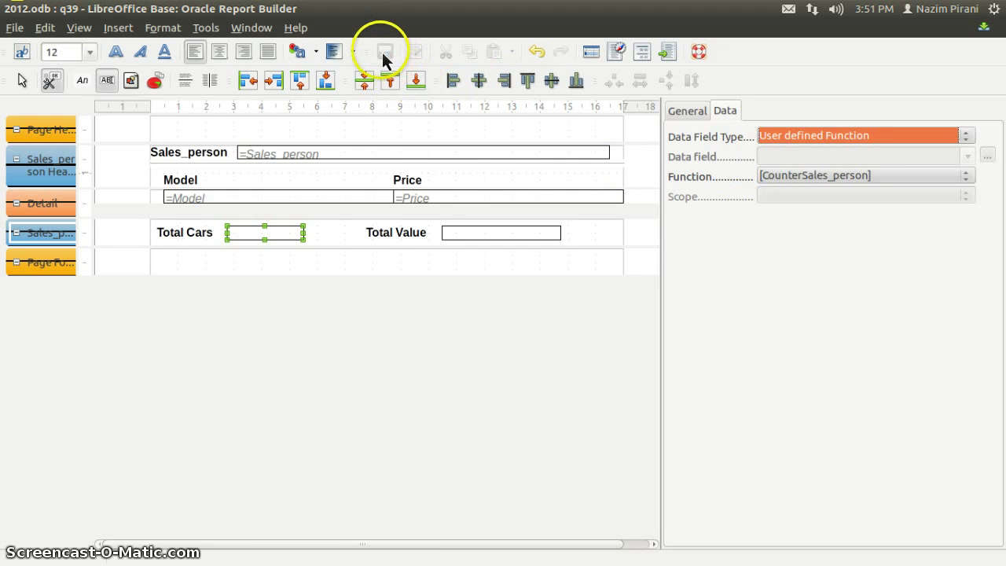
Format the Price field and Total Cars text box together as currency in EUR € English (Ireland) with two decimal places, and save
{"action": "left_click", "coordinate": [424, 201]}
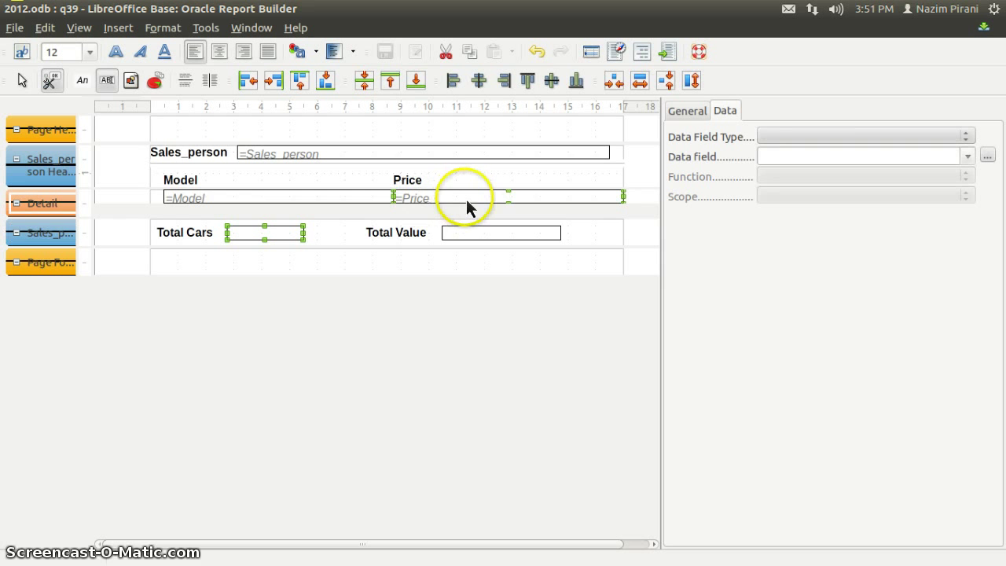
{"action": "left_click", "coordinate": [689, 115]}
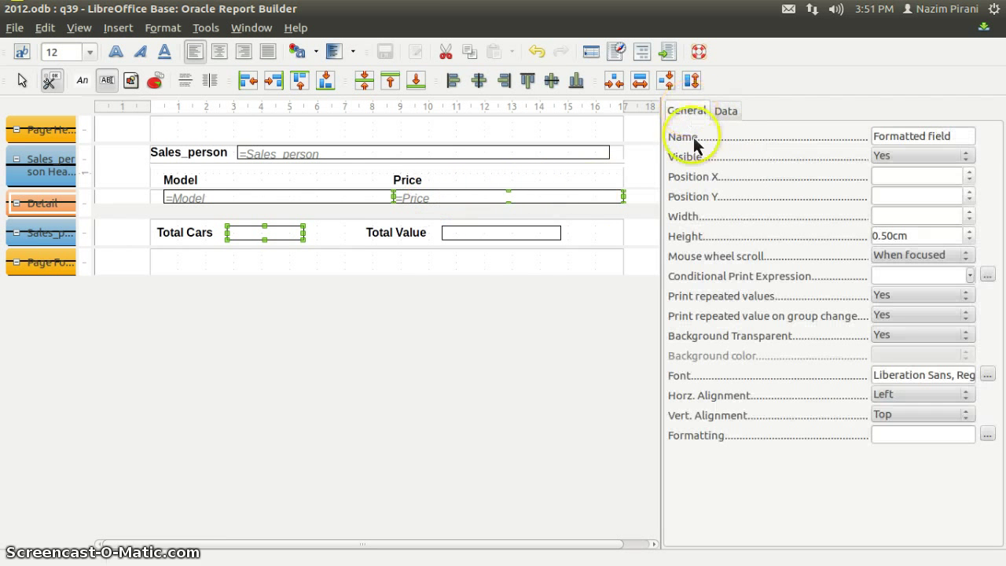
{"action": "left_click", "coordinate": [957, 434]}
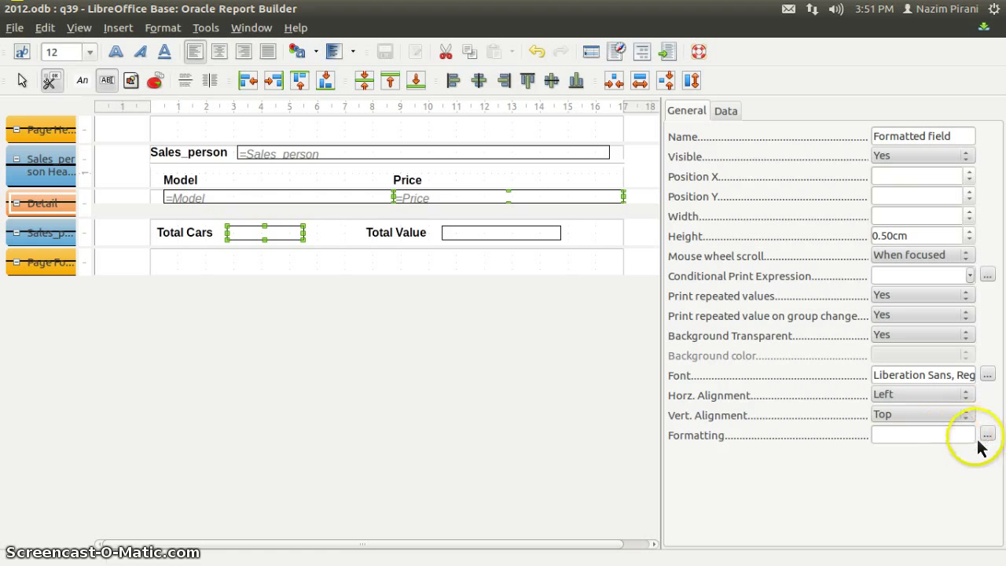
{"action": "left_click", "coordinate": [986, 435]}
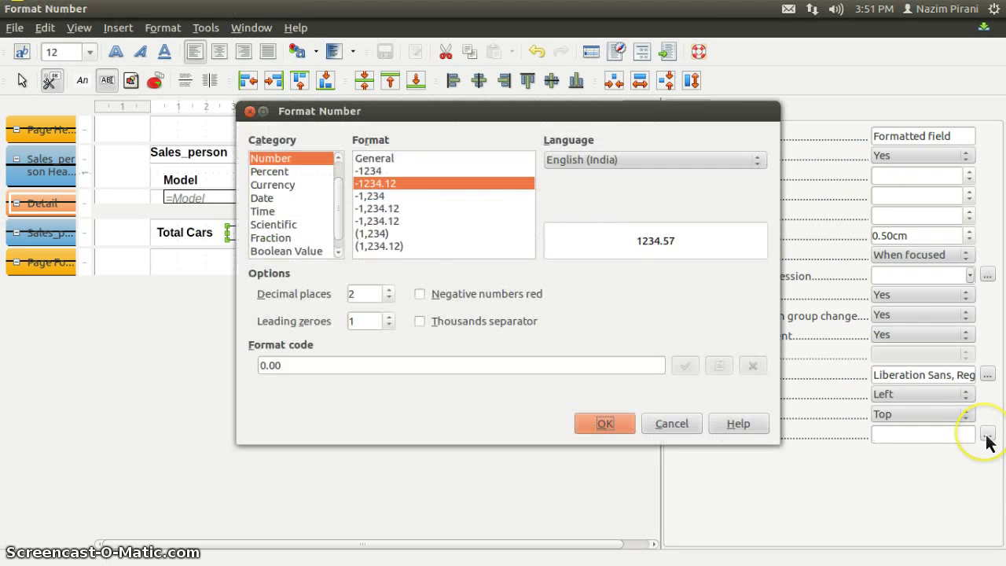
{"action": "left_click", "coordinate": [284, 186]}
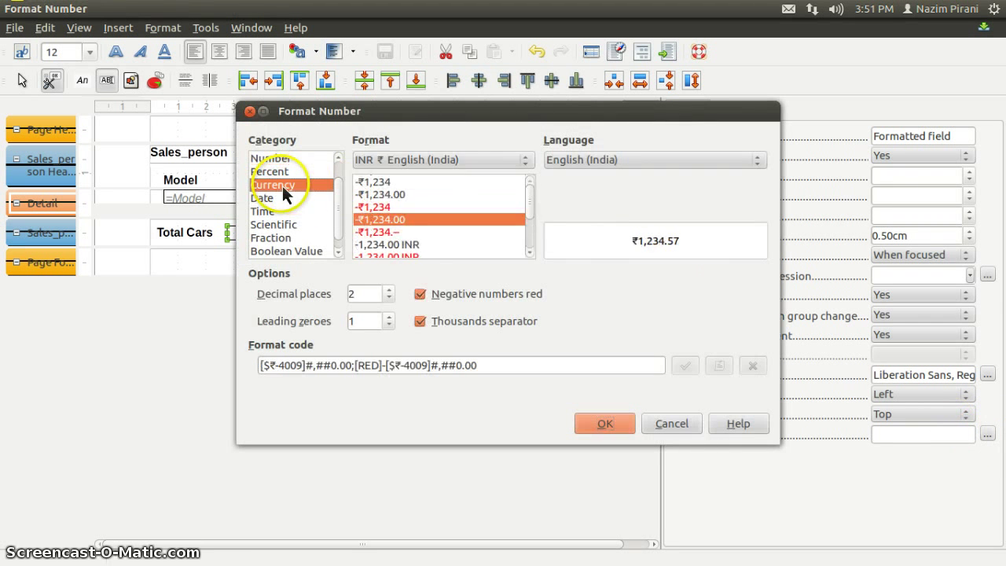
{"action": "left_click", "coordinate": [434, 160]}
{"action": "scroll", "coordinate": [452, 193], "scroll_direction": "up", "scroll_amount": 8}
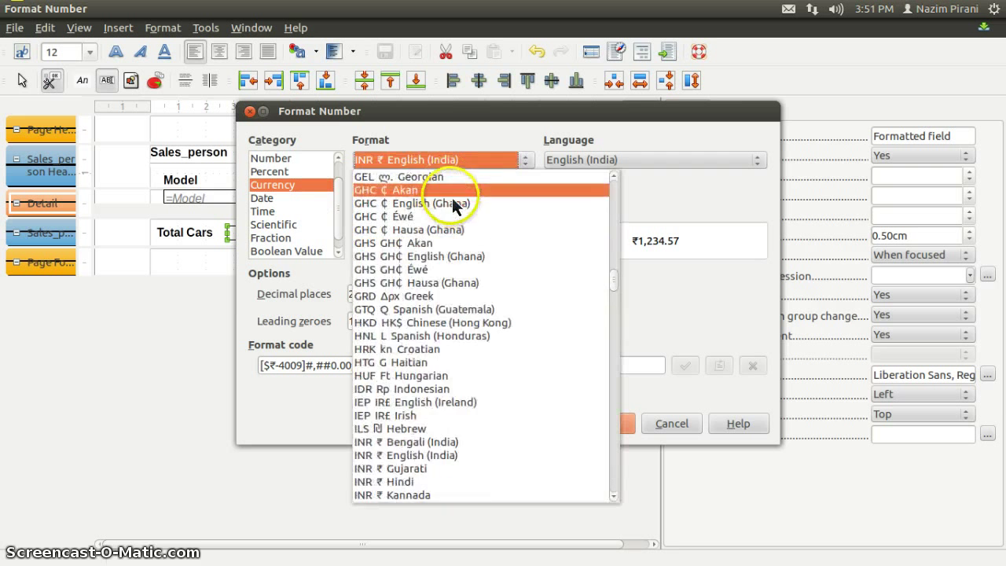
{"action": "scroll", "coordinate": [452, 200], "scroll_direction": "up", "scroll_amount": 5}
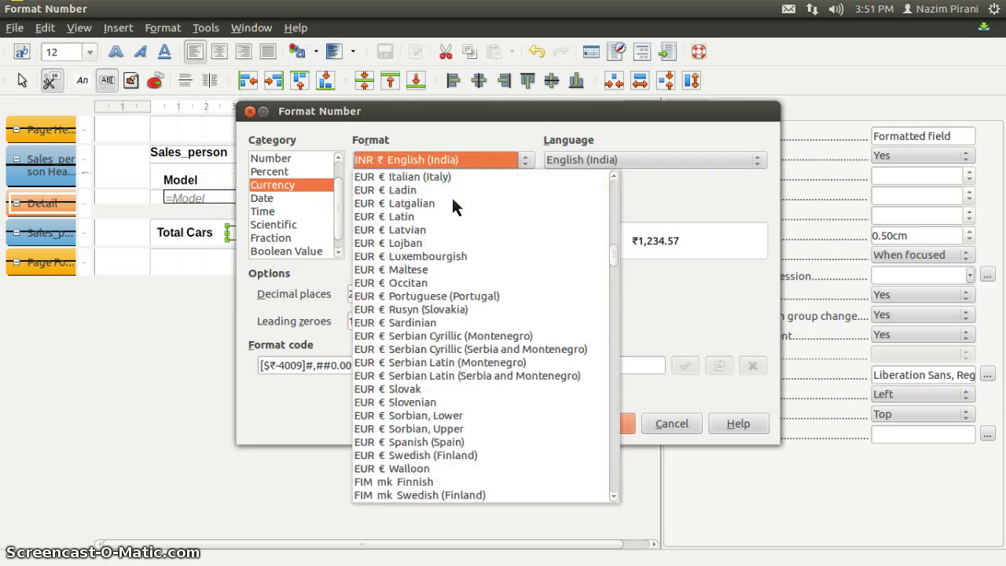
{"action": "scroll", "coordinate": [453, 201], "scroll_direction": "up", "scroll_amount": 10}
{"action": "scroll", "coordinate": [452, 197], "scroll_direction": "up", "scroll_amount": 3}
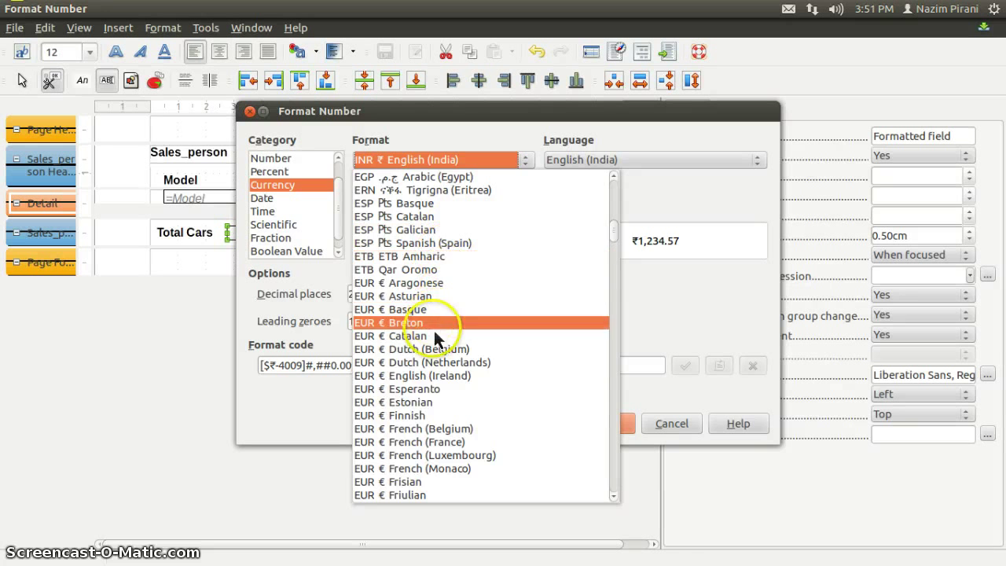
{"action": "left_click", "coordinate": [419, 375]}
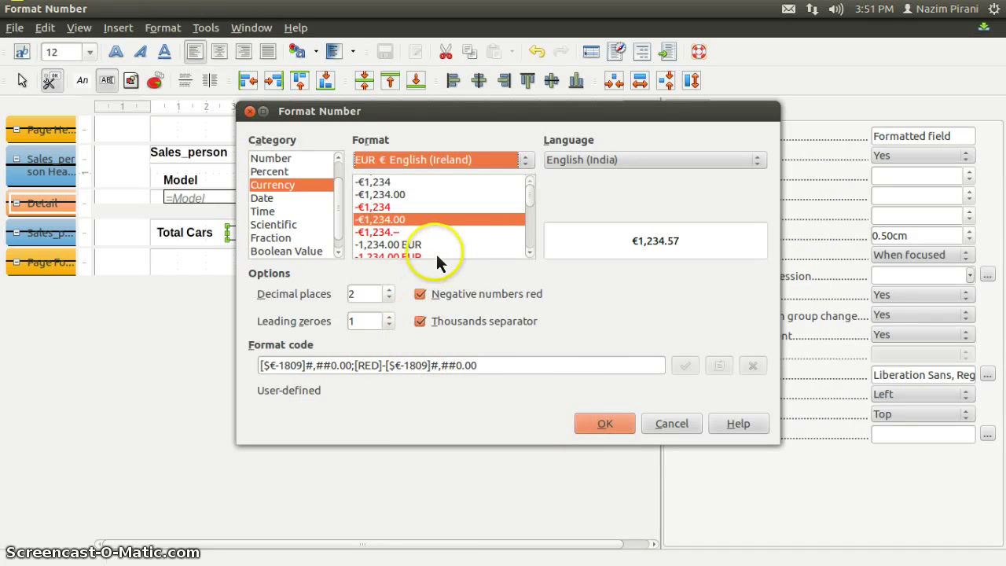
{"action": "left_click", "coordinate": [594, 422]}
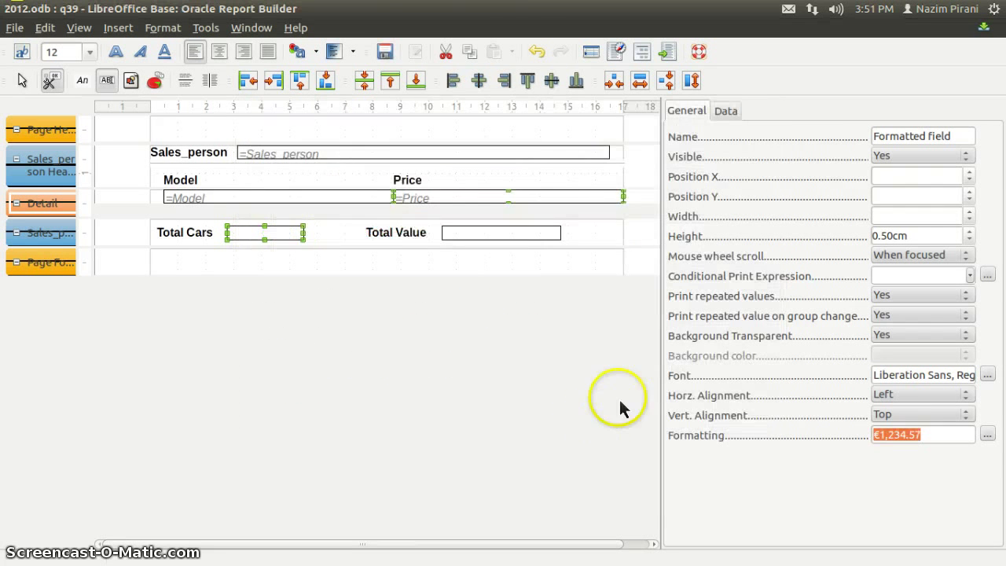
{"action": "left_click", "coordinate": [387, 54]}
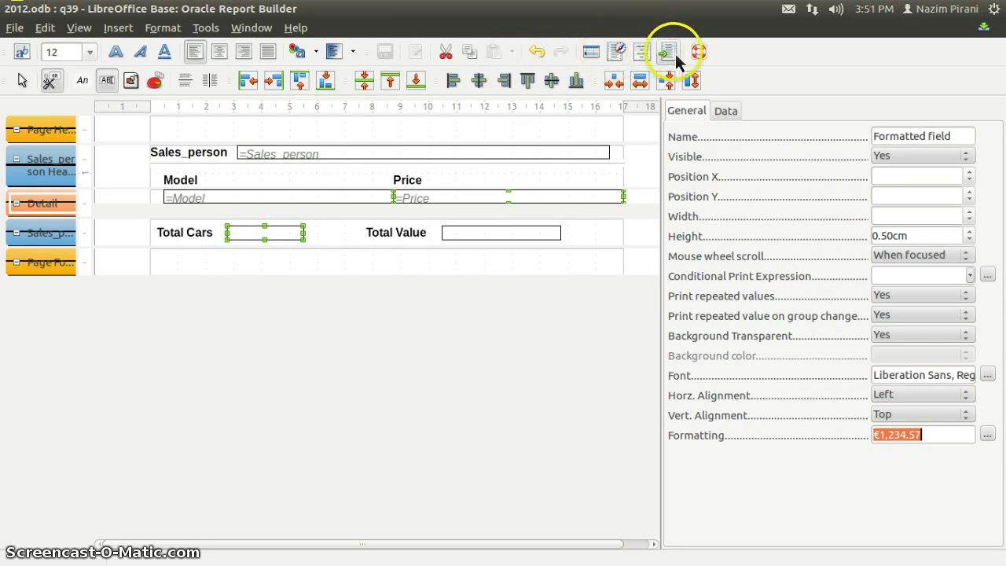
Run the report to check how the prices and Total Cars values are formatted, and close the generated document
{"action": "left_click", "coordinate": [667, 52]}
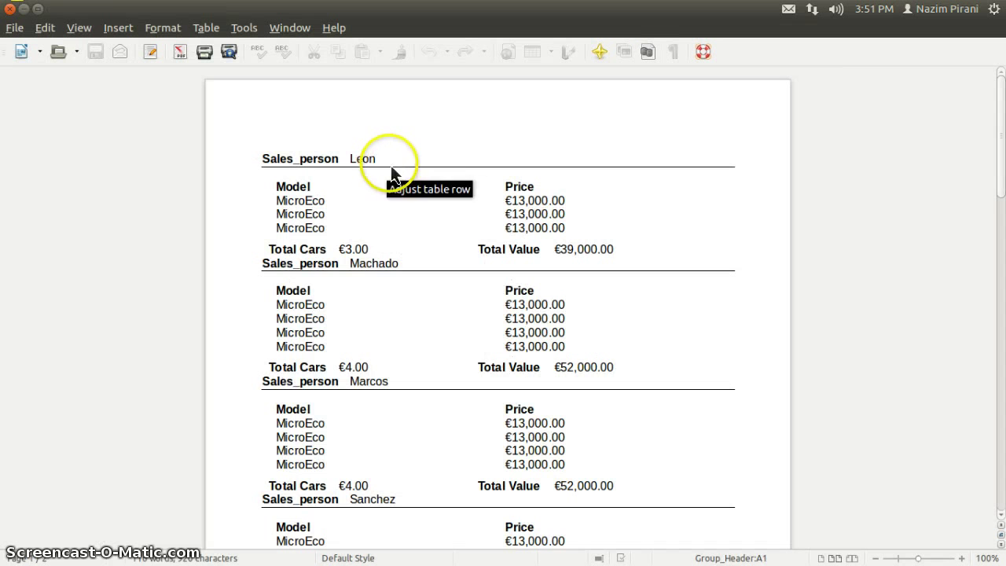
{"action": "left_click_drag", "start_coordinate": [350, 249], "coordinate": [424, 253]}
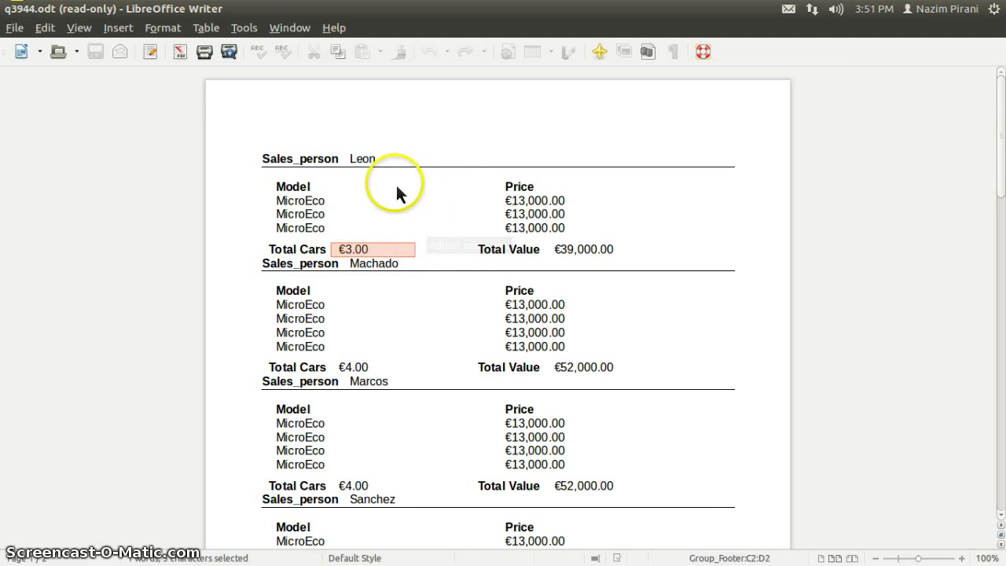
{"action": "left_click", "coordinate": [11, 29]}
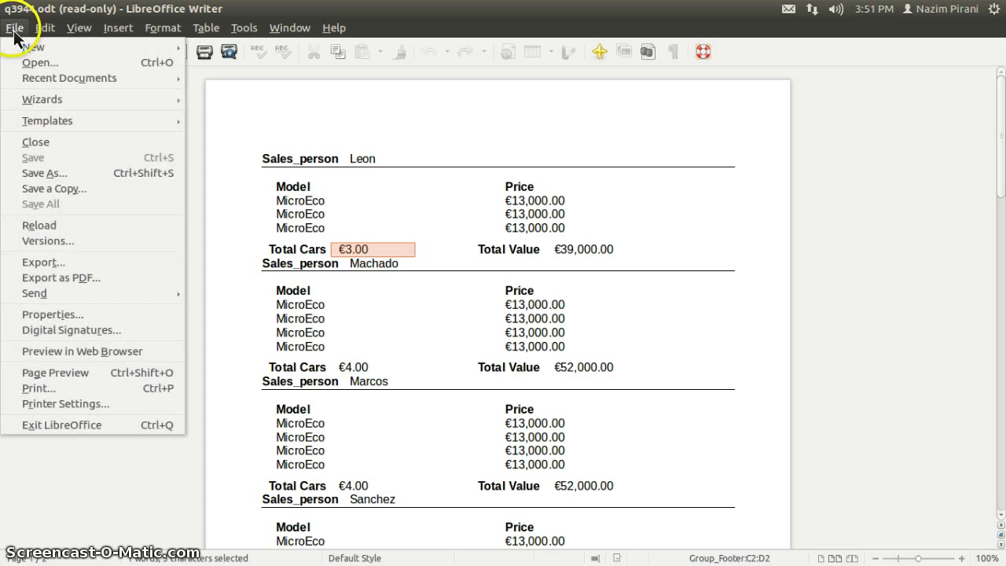
{"action": "left_click", "coordinate": [35, 142]}
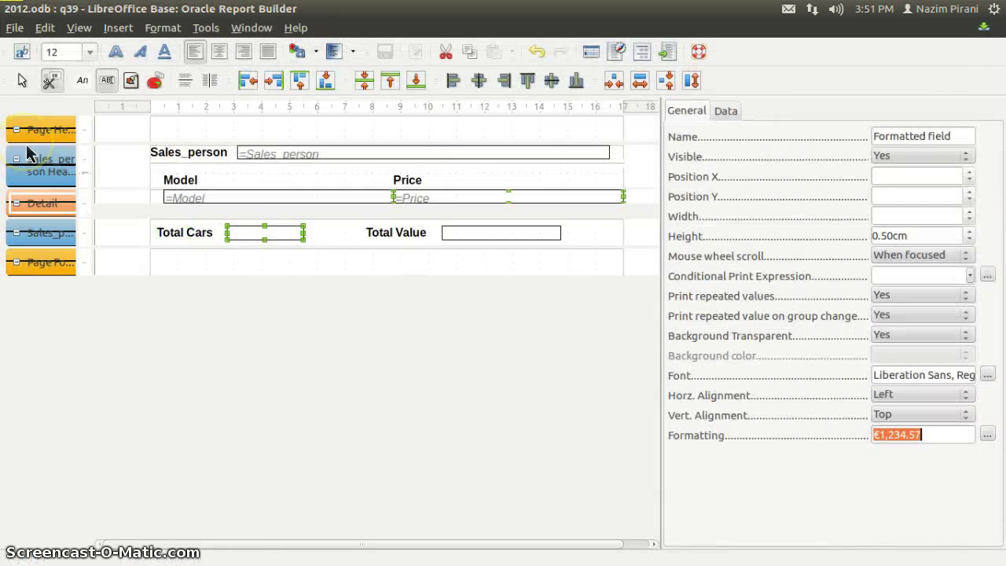
Set the number format of the selected Price field and Total Cars text box to General, and save the report
{"action": "left_click", "coordinate": [987, 434]}
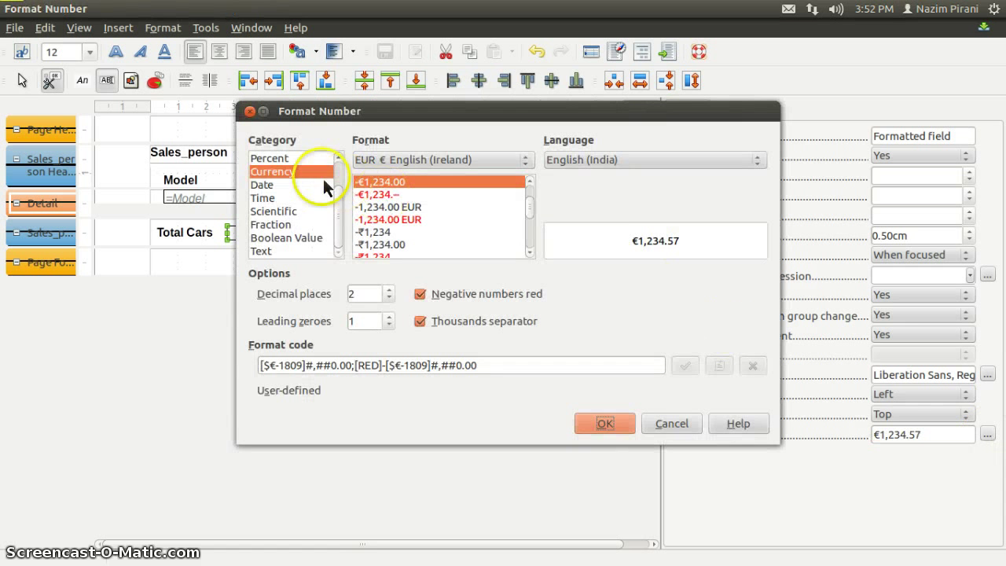
{"action": "scroll", "coordinate": [326, 193], "scroll_direction": "up", "scroll_amount": 1}
{"action": "left_click", "coordinate": [280, 187]}
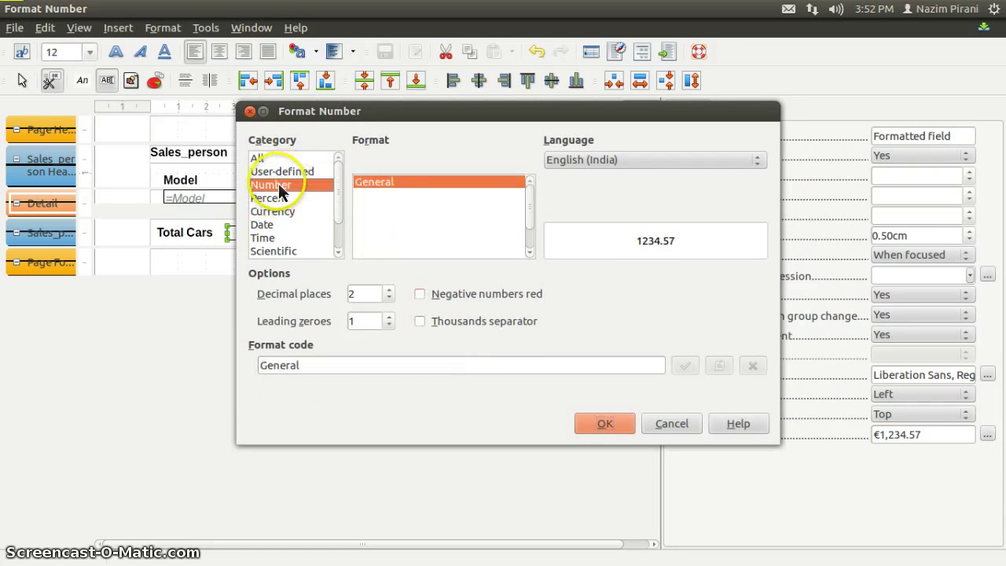
{"action": "left_click", "coordinate": [603, 445]}
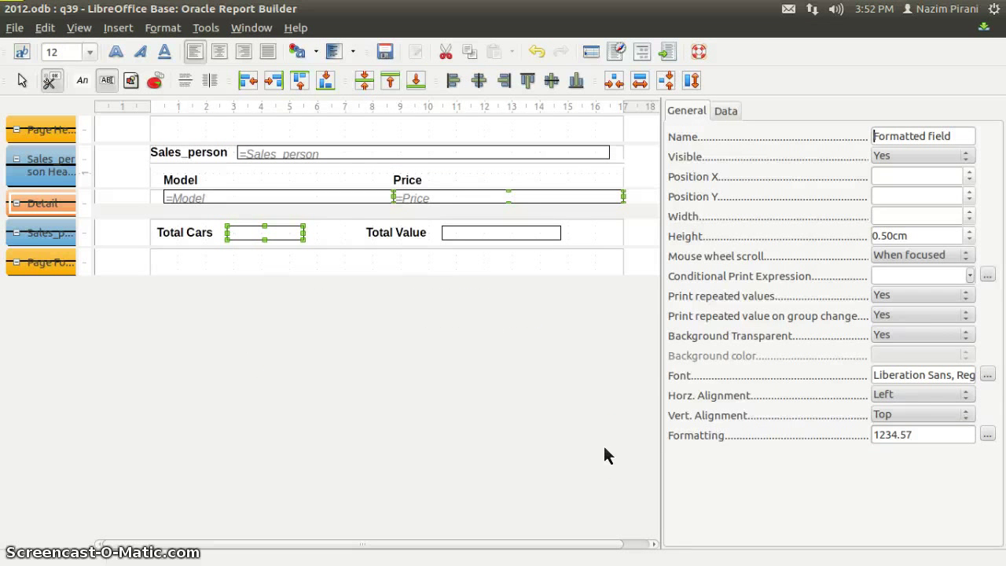
{"action": "left_click", "coordinate": [385, 55]}
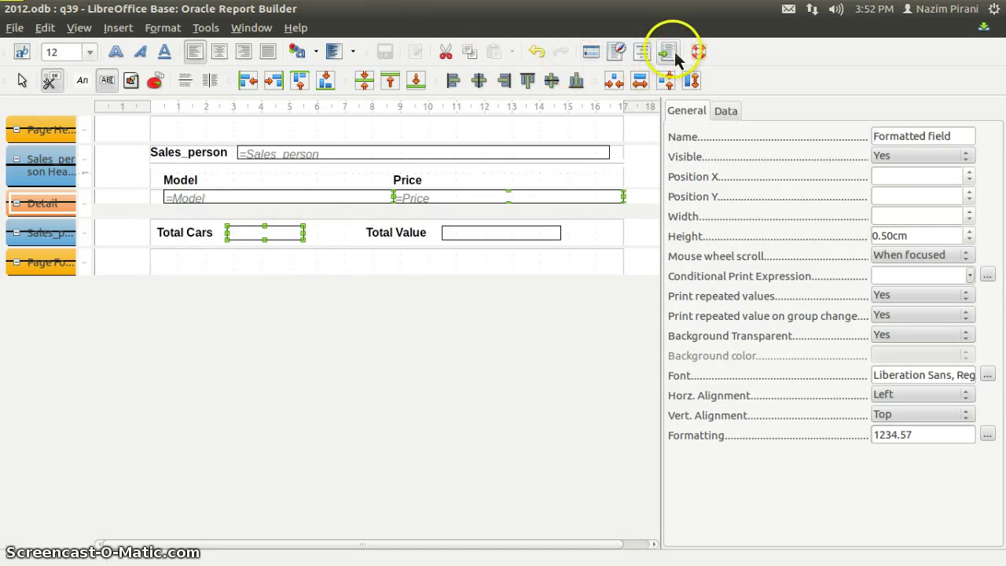
Run the report, examine the prices, car counts and total values for each sales person, and close the generated document
{"action": "left_click", "coordinate": [666, 53]}
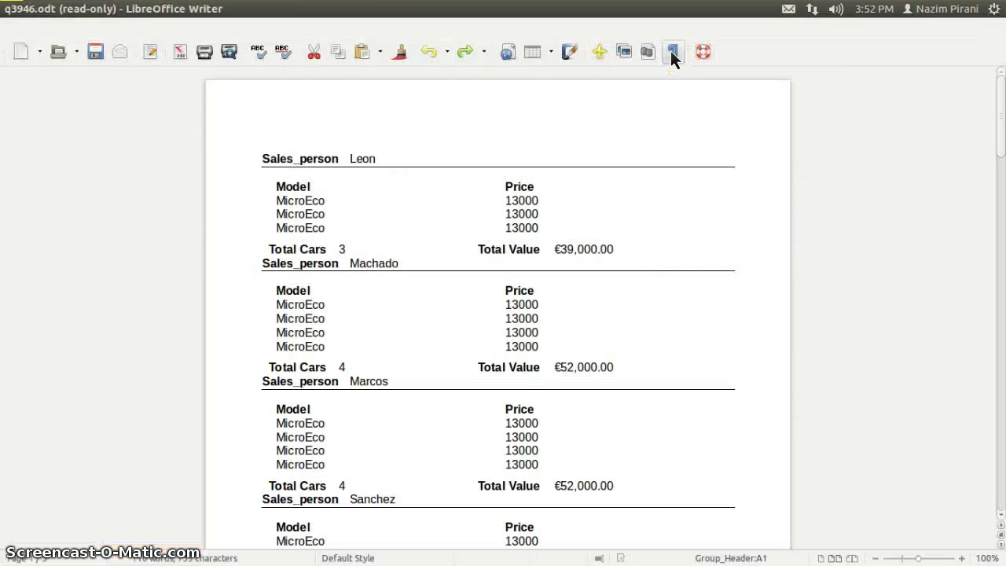
{"action": "scroll", "coordinate": [479, 169], "scroll_direction": "down", "scroll_amount": 8}
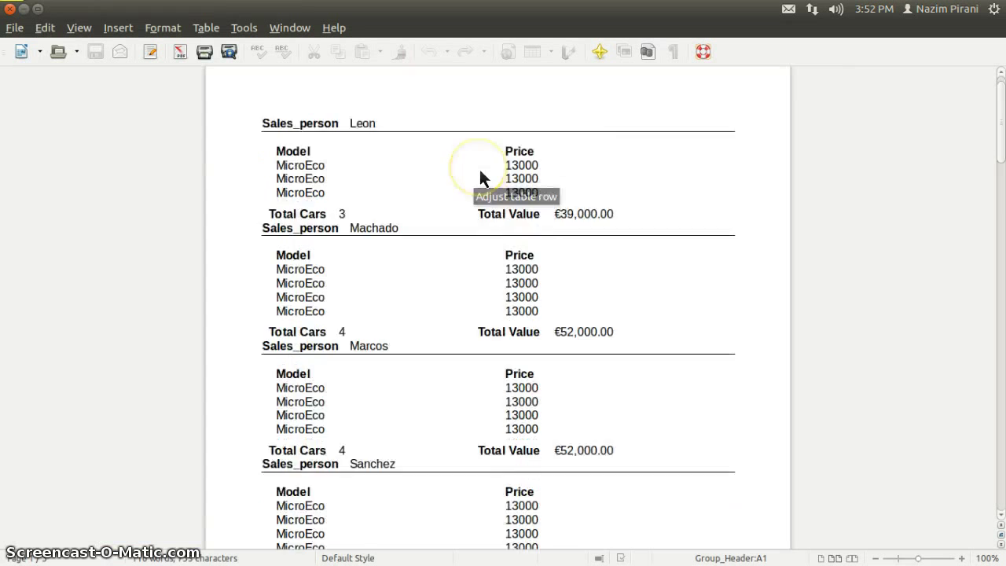
{"action": "scroll", "coordinate": [479, 169], "scroll_direction": "down", "scroll_amount": 16}
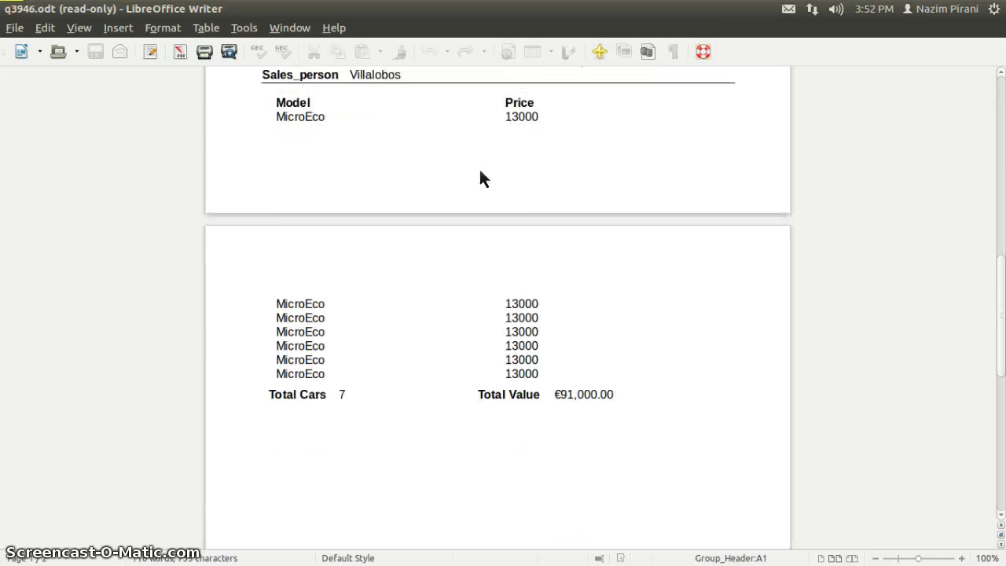
{"action": "scroll", "coordinate": [479, 169], "scroll_direction": "up", "scroll_amount": 5}
{"action": "scroll", "coordinate": [479, 170], "scroll_direction": "up", "scroll_amount": 20}
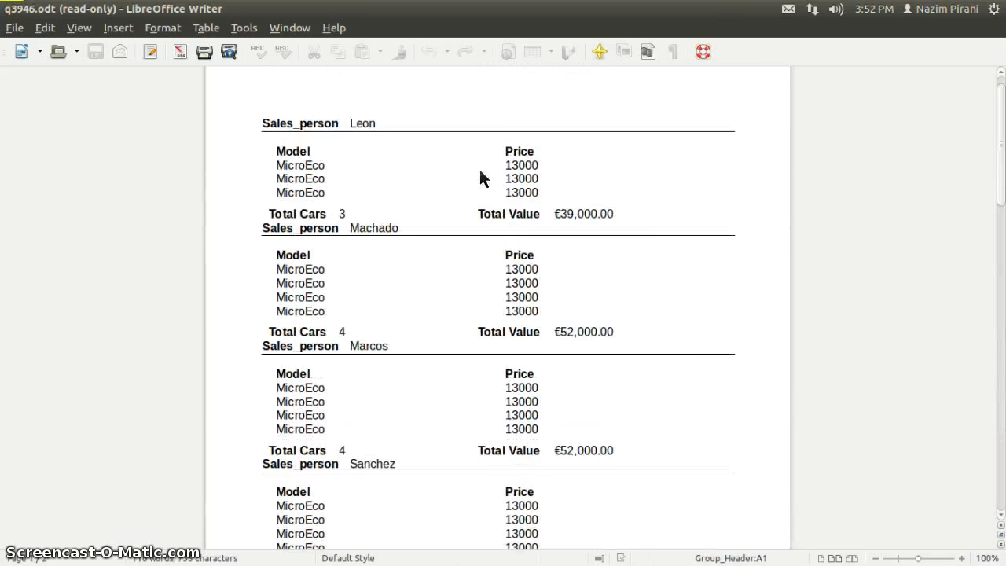
{"action": "left_click", "coordinate": [15, 27]}
{"action": "left_click", "coordinate": [22, 141]}
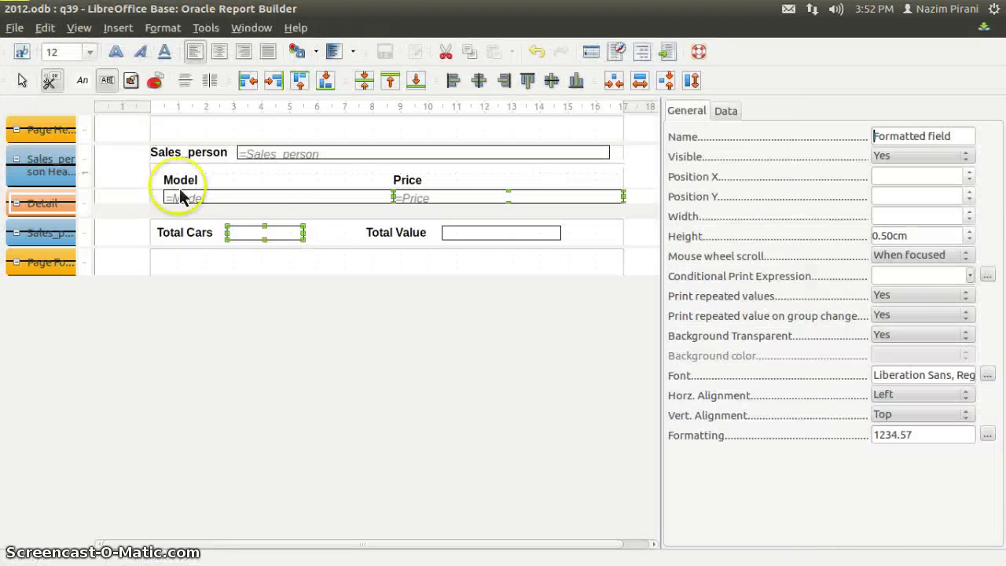
Format only the Price field in the Detail section as currency in EUR € English (Ireland) with two decimal places, and save the report
{"action": "left_click", "coordinate": [347, 256]}
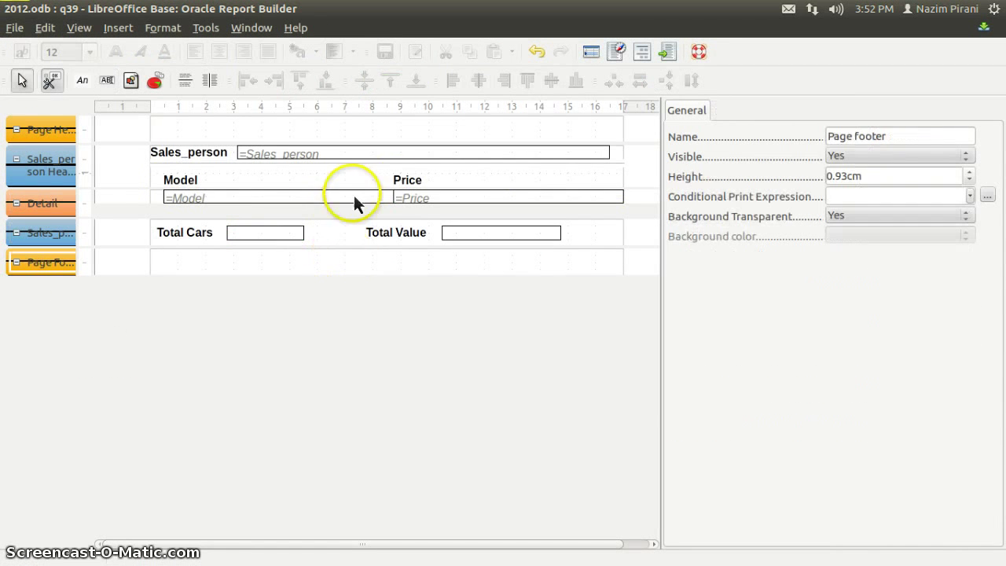
{"action": "left_click", "coordinate": [405, 196]}
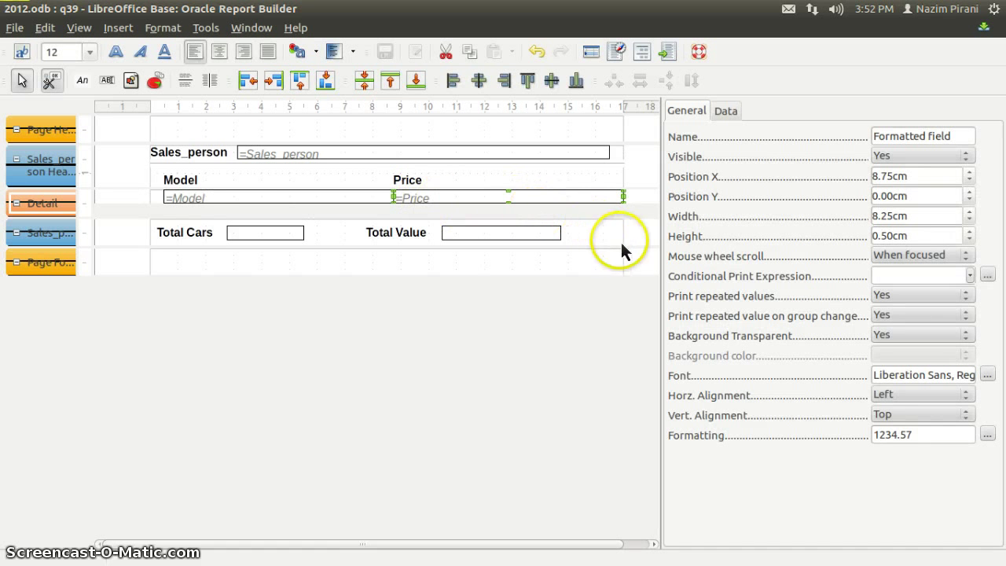
{"action": "left_click", "coordinate": [874, 434]}
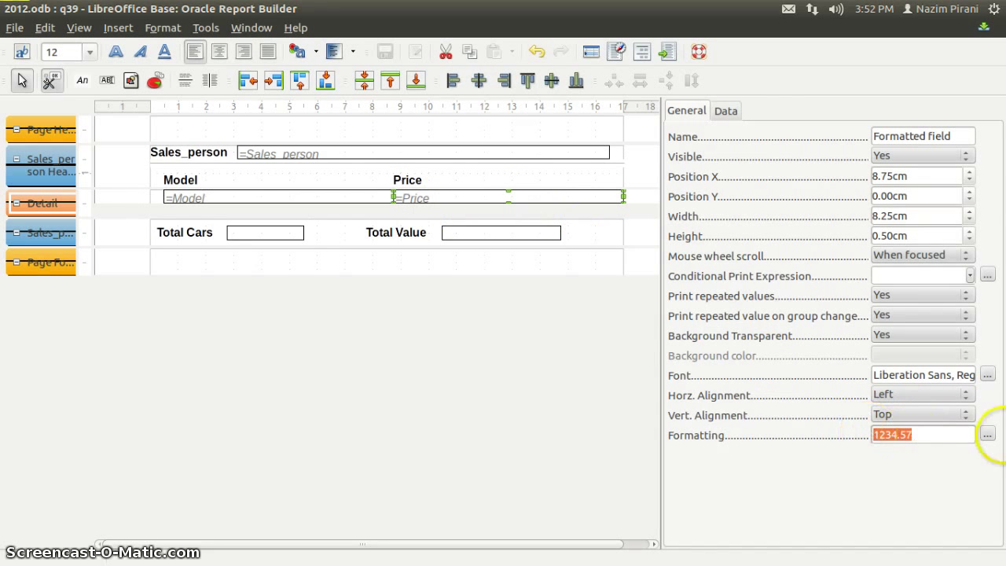
{"action": "left_click", "coordinate": [987, 435]}
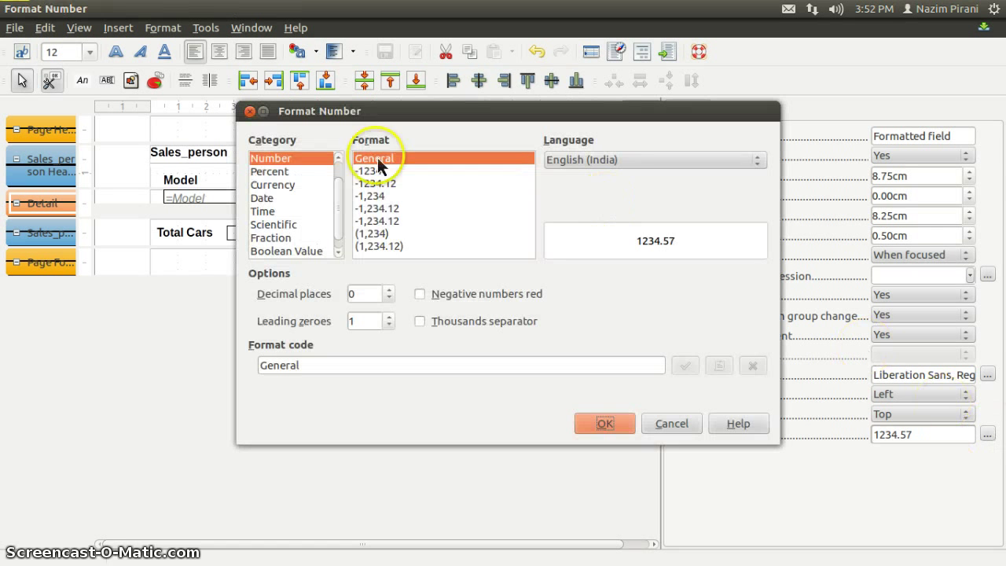
{"action": "left_click", "coordinate": [294, 188]}
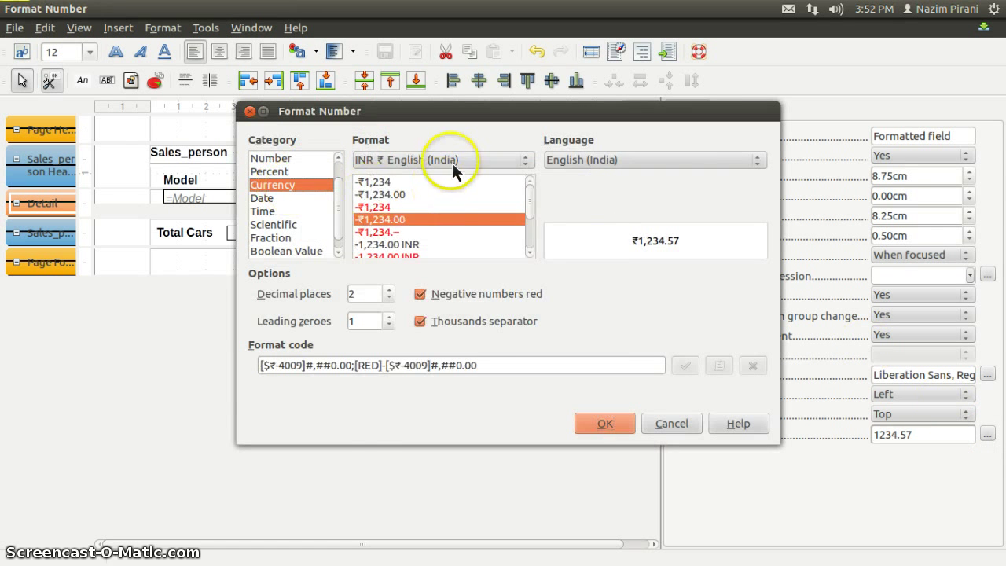
{"action": "left_click", "coordinate": [452, 163]}
{"action": "scroll", "coordinate": [471, 224], "scroll_direction": "up", "scroll_amount": 8}
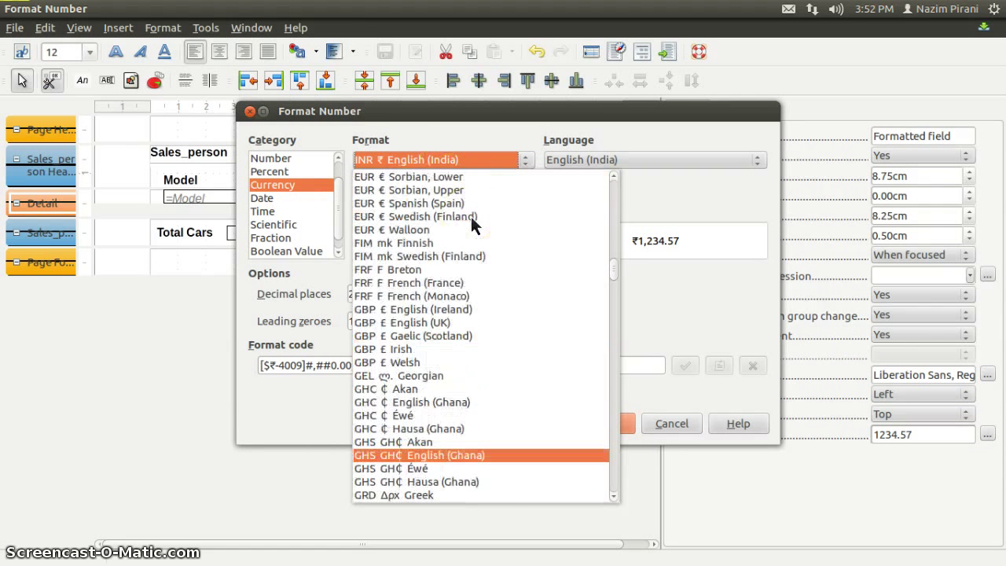
{"action": "scroll", "coordinate": [472, 224], "scroll_direction": "up", "scroll_amount": 4}
{"action": "scroll", "coordinate": [471, 216], "scroll_direction": "up", "scroll_amount": 5}
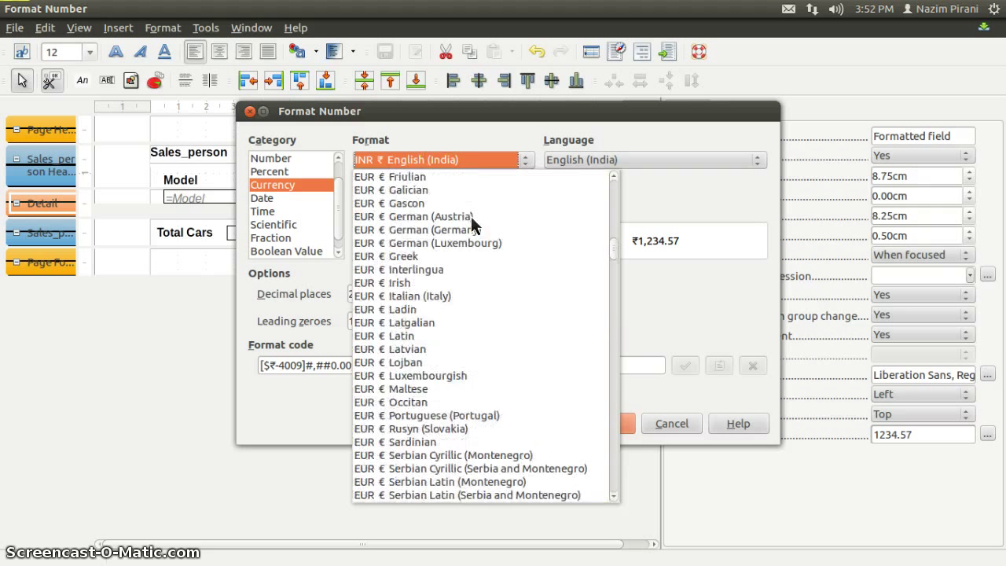
{"action": "scroll", "coordinate": [470, 216], "scroll_direction": "up", "scroll_amount": 4}
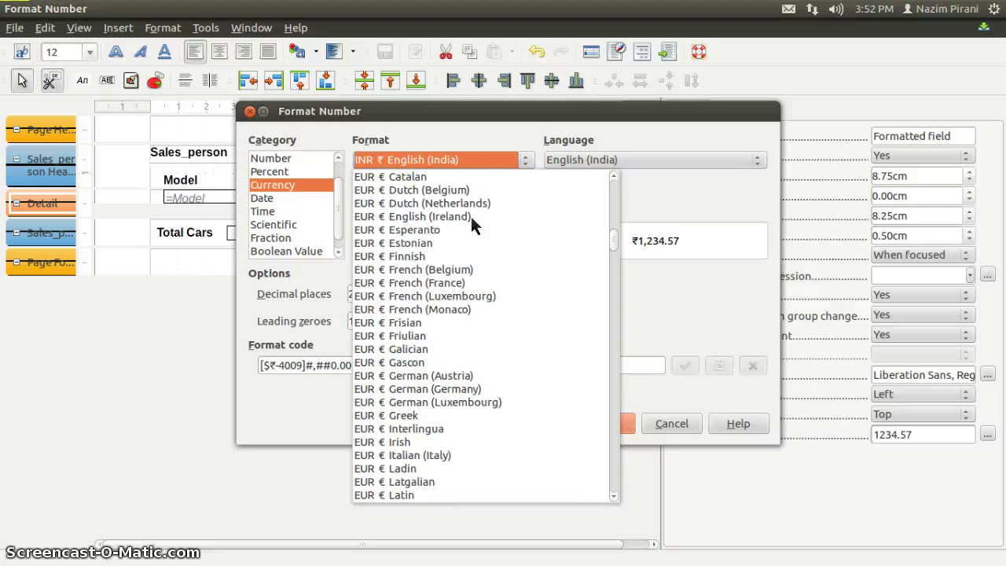
{"action": "left_click", "coordinate": [443, 217]}
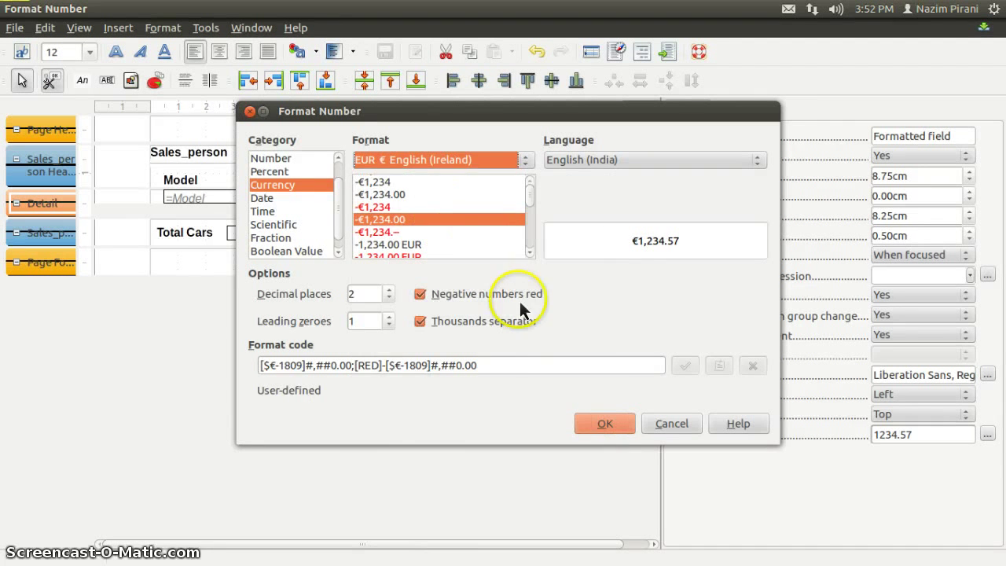
{"action": "left_click", "coordinate": [595, 424]}
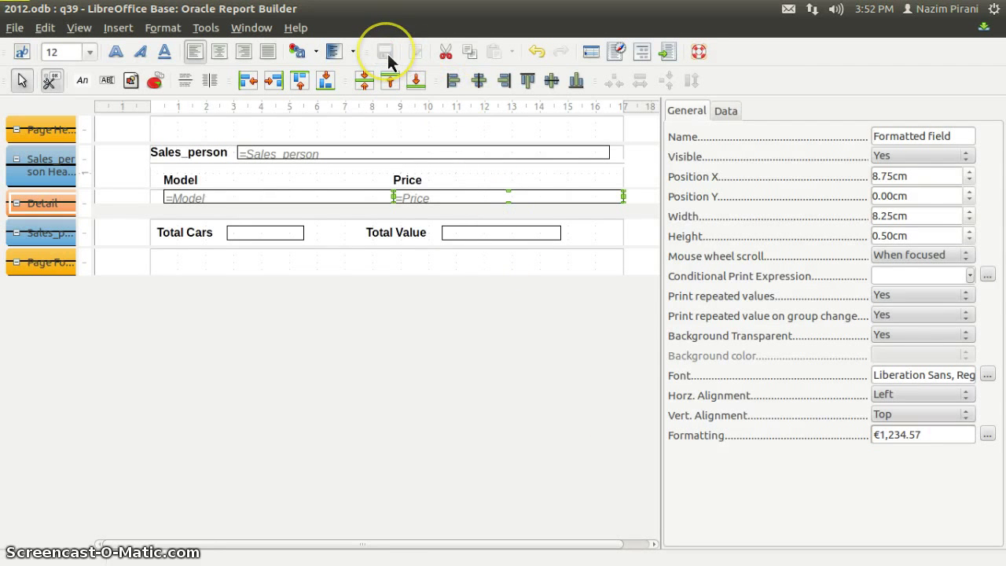
Run the report, examine the prices, Total Cars and Total Value entries on both pages, and close the generated document
{"action": "left_click", "coordinate": [670, 53]}
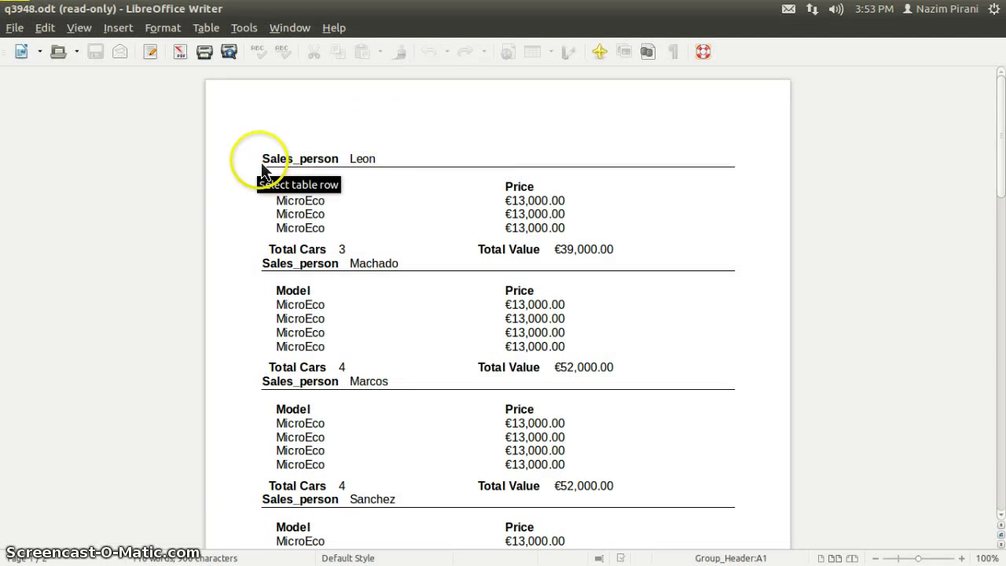
{"action": "left_click", "coordinate": [539, 208]}
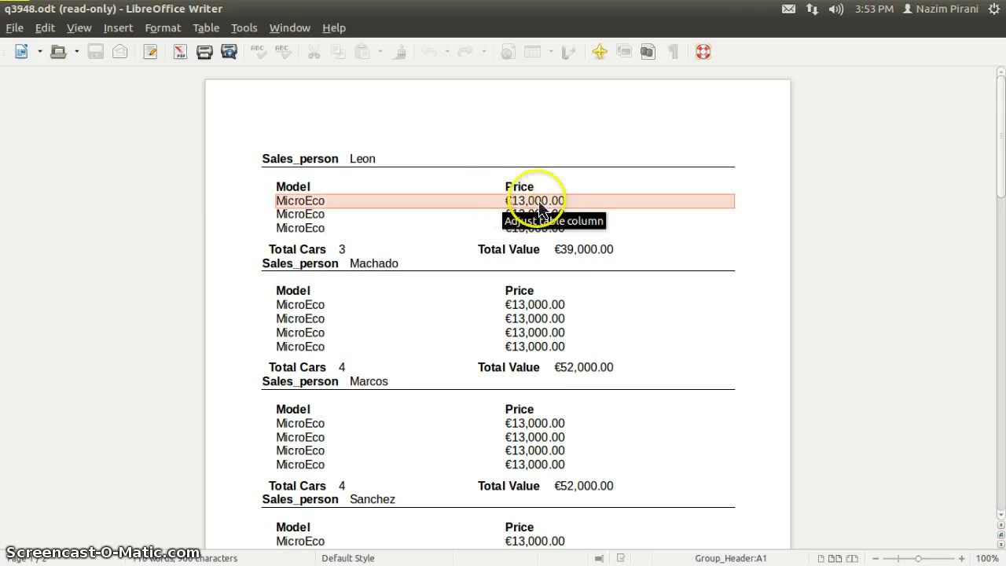
{"action": "left_click", "coordinate": [496, 202]}
{"action": "scroll", "coordinate": [474, 157], "scroll_direction": "down", "scroll_amount": 1}
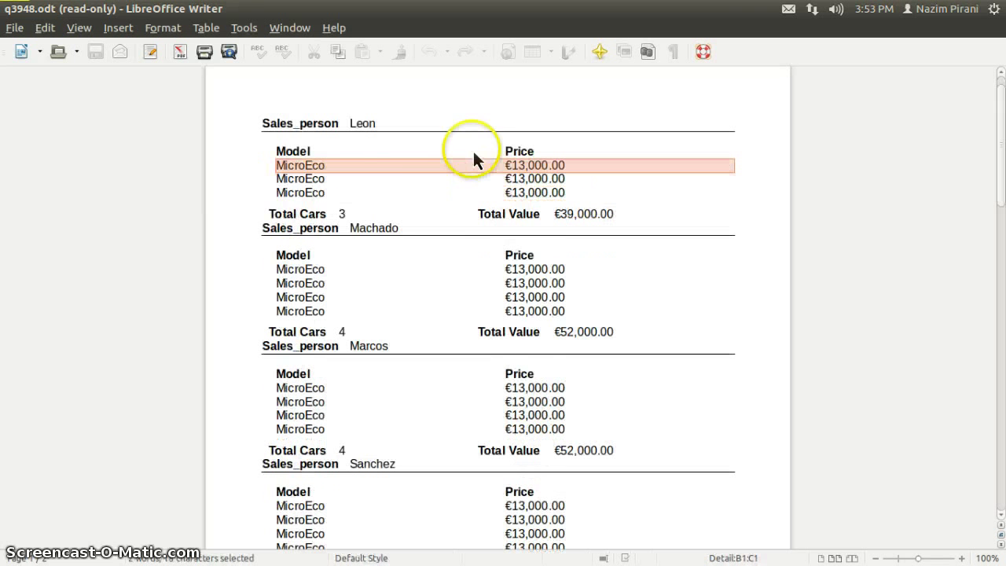
{"action": "left_click", "coordinate": [344, 220]}
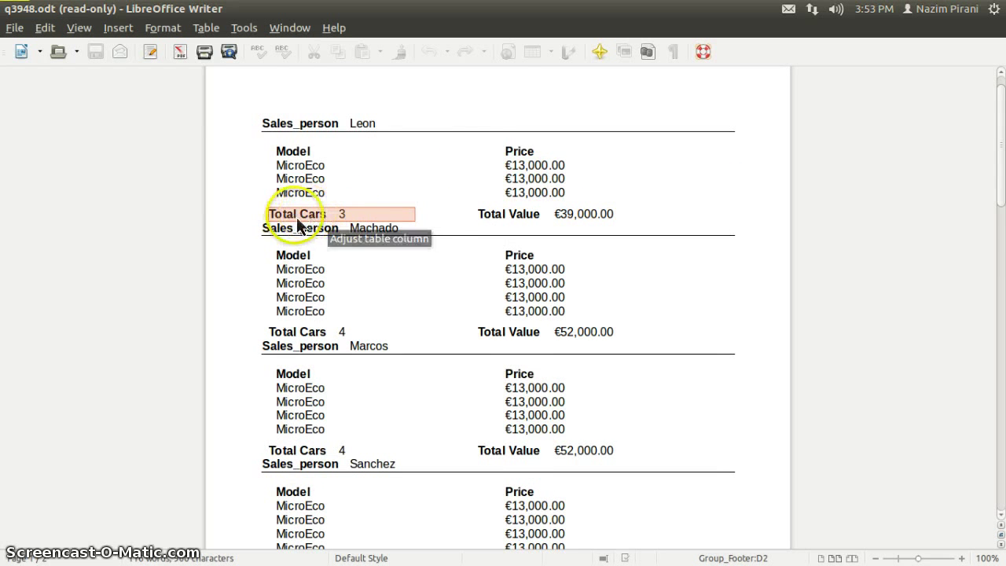
{"action": "left_click_drag", "start_coordinate": [297, 224], "coordinate": [433, 189]}
{"action": "scroll", "coordinate": [432, 179], "scroll_direction": "down", "scroll_amount": 13}
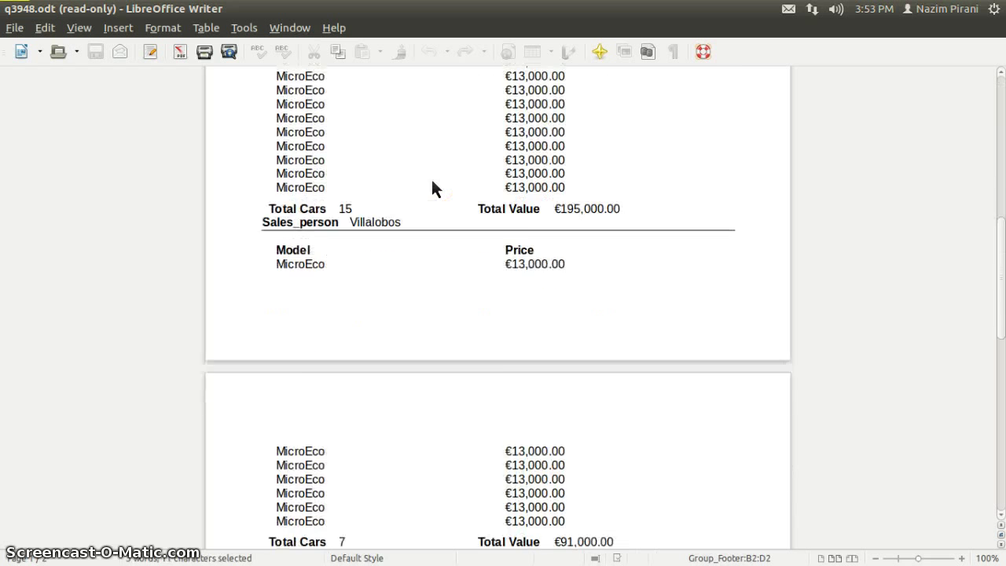
{"action": "scroll", "coordinate": [432, 188], "scroll_direction": "down", "scroll_amount": 5}
{"action": "scroll", "coordinate": [444, 204], "scroll_direction": "down", "scroll_amount": 3}
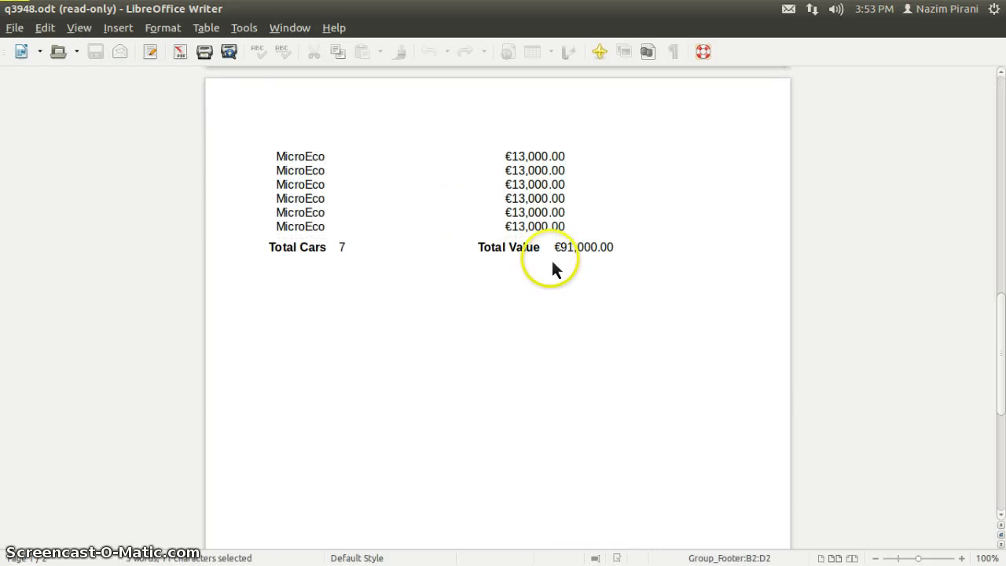
{"action": "left_click_drag", "start_coordinate": [556, 250], "coordinate": [618, 244]}
{"action": "scroll", "coordinate": [417, 186], "scroll_direction": "up", "scroll_amount": 13}
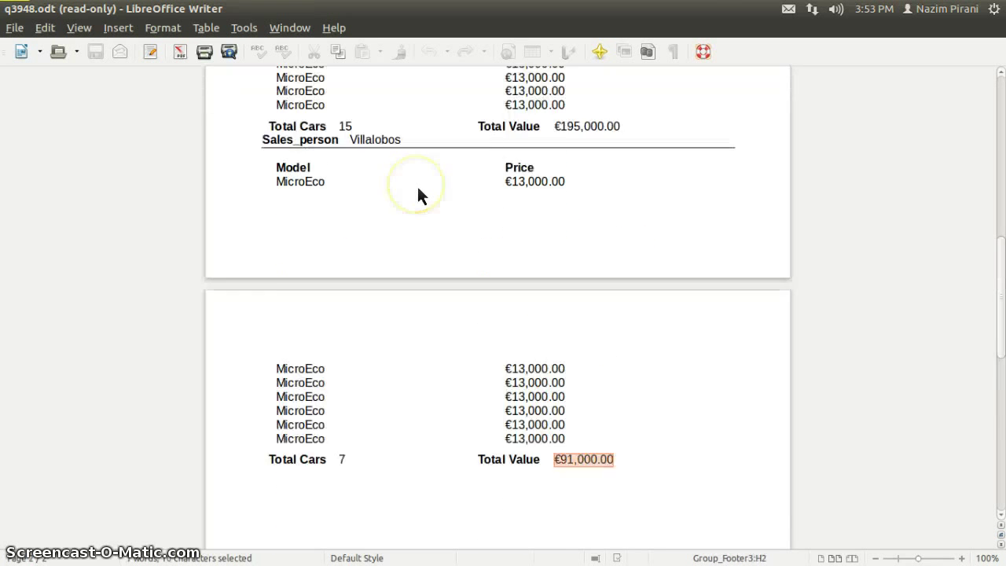
{"action": "scroll", "coordinate": [417, 188], "scroll_direction": "up", "scroll_amount": 8}
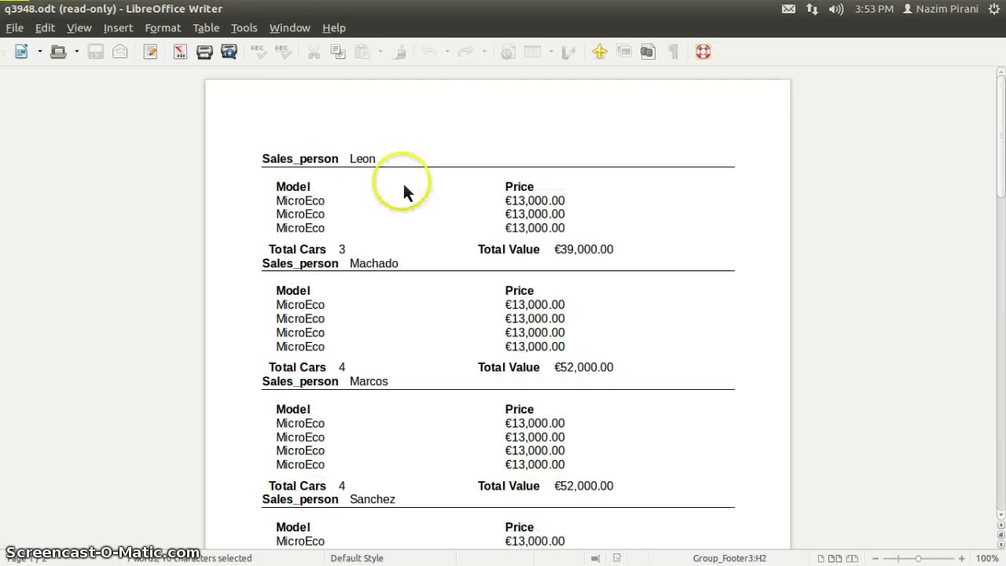
{"action": "left_click", "coordinate": [15, 29]}
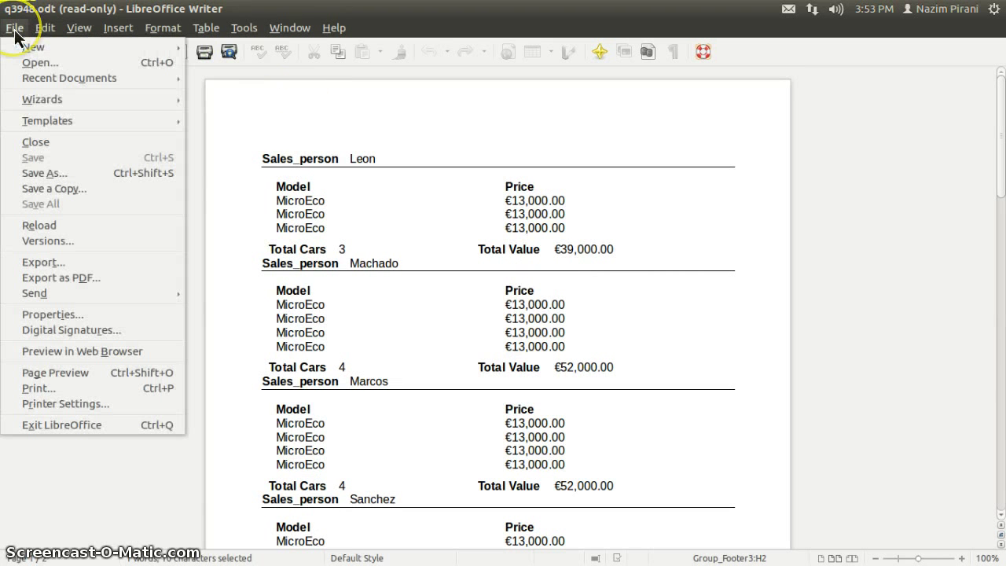
{"action": "left_click", "coordinate": [36, 143]}
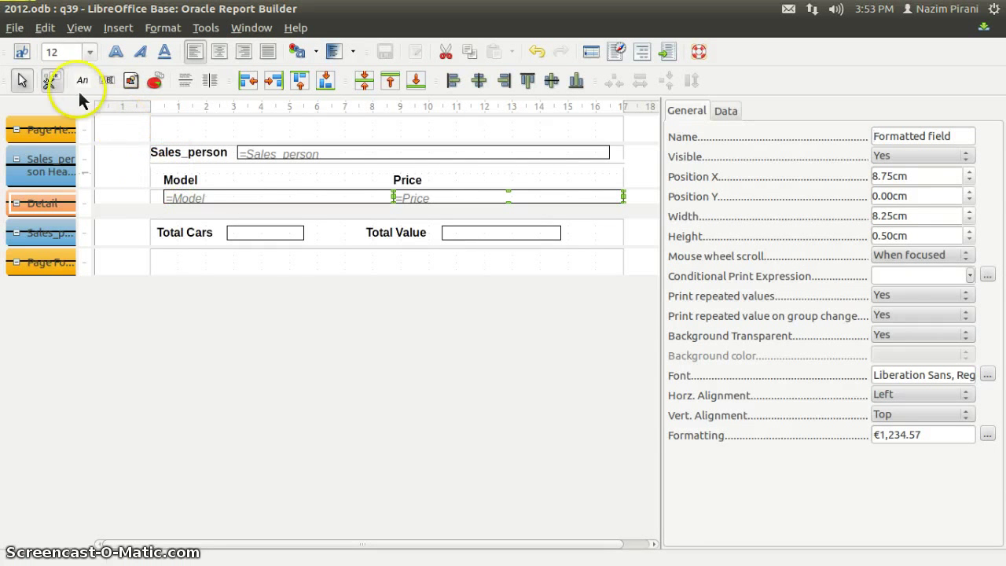
Set the report output format to Spreadsheet Document and save the report
{"action": "left_click", "coordinate": [15, 30]}
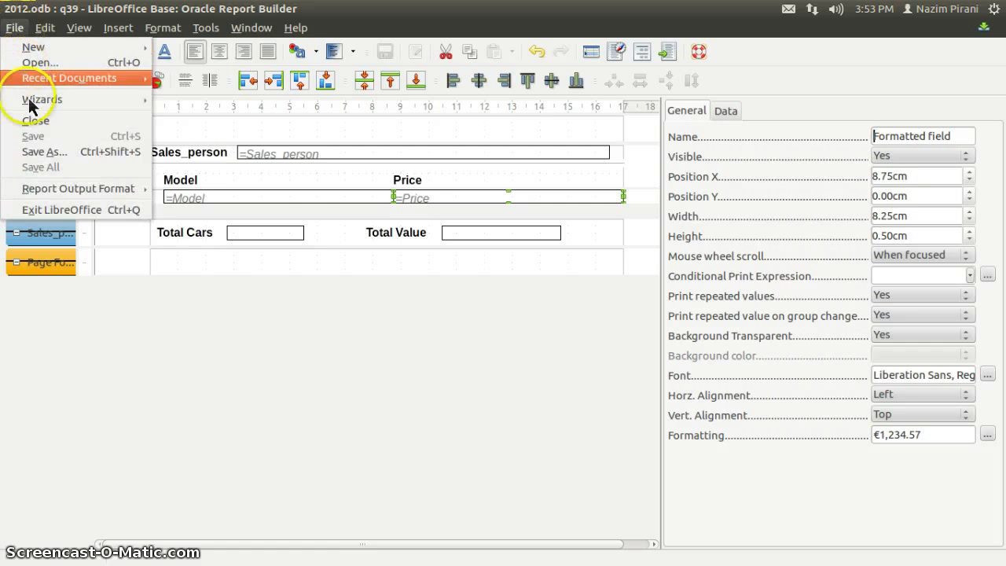
{"action": "mouse_move", "coordinate": [47, 190]}
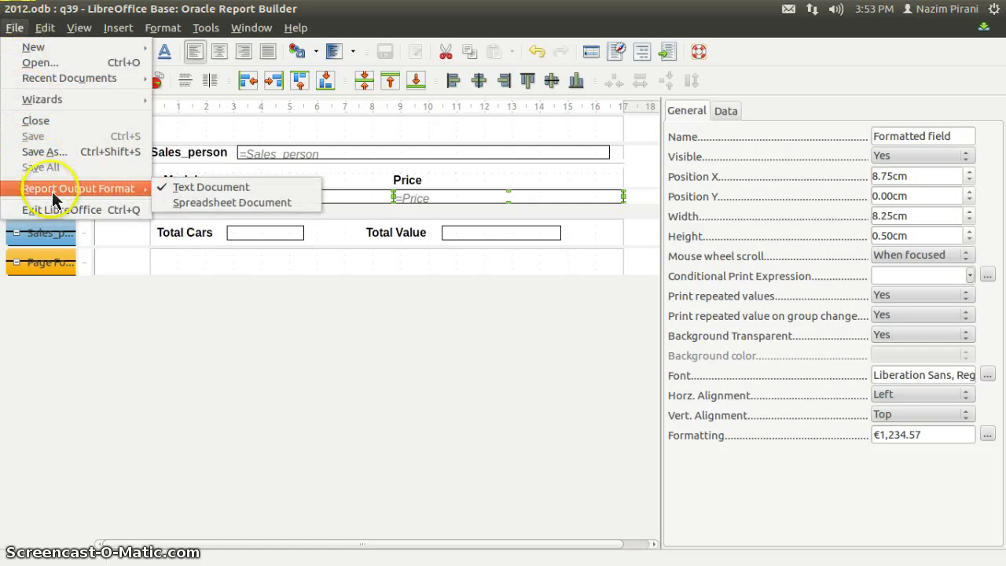
{"action": "left_click", "coordinate": [191, 203]}
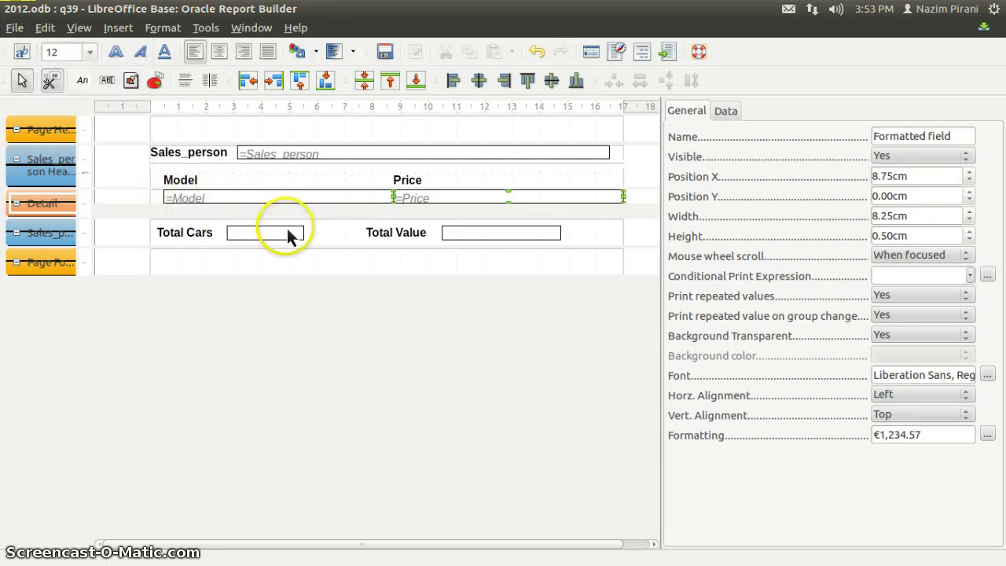
{"action": "left_click", "coordinate": [386, 53]}
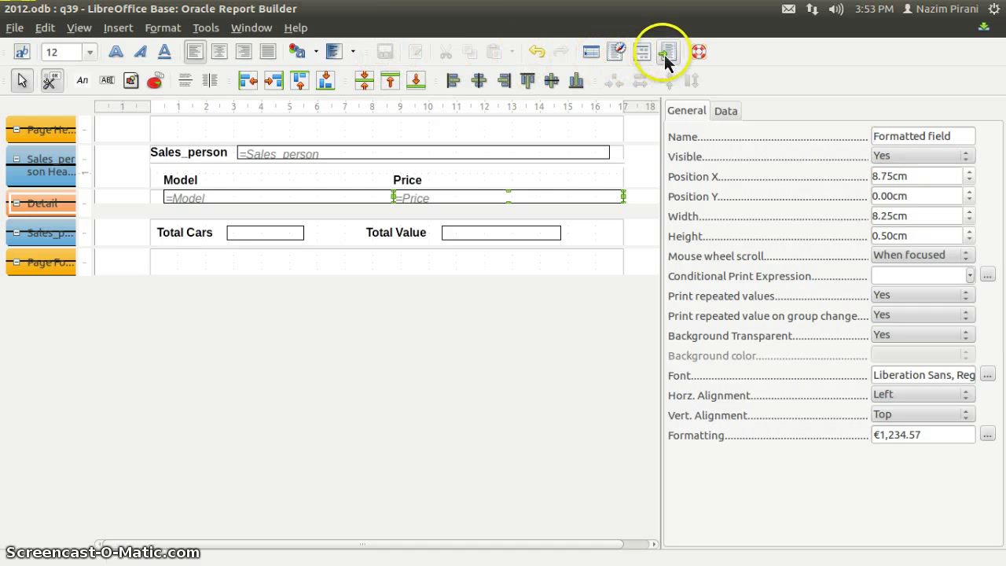
Run the report as a spreadsheet, look through its sales person groups, and widen column I to fit the Total Value label
{"action": "left_click", "coordinate": [667, 52]}
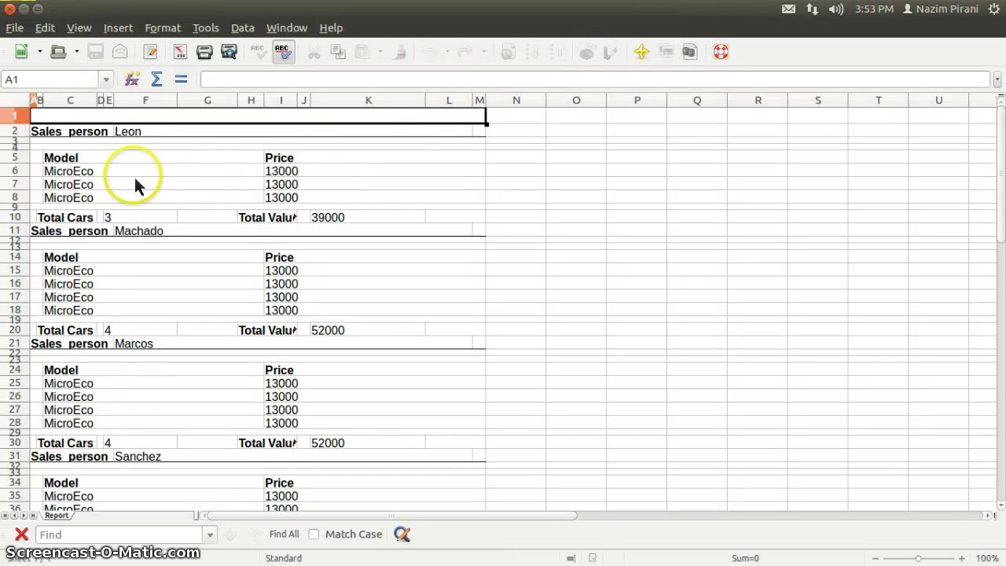
{"action": "scroll", "coordinate": [200, 165], "scroll_direction": "down", "scroll_amount": 6}
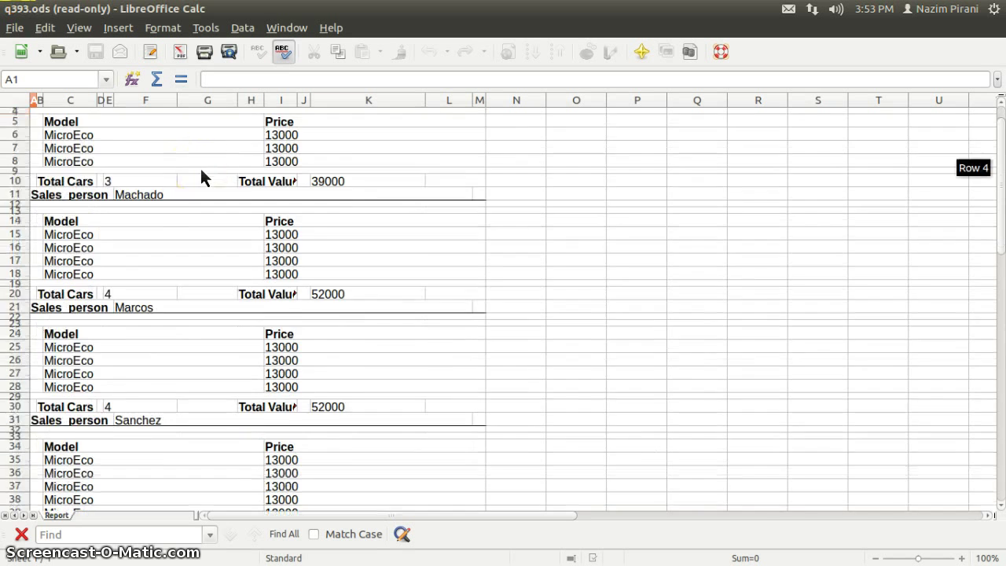
{"action": "scroll", "coordinate": [200, 166], "scroll_direction": "down", "scroll_amount": 9}
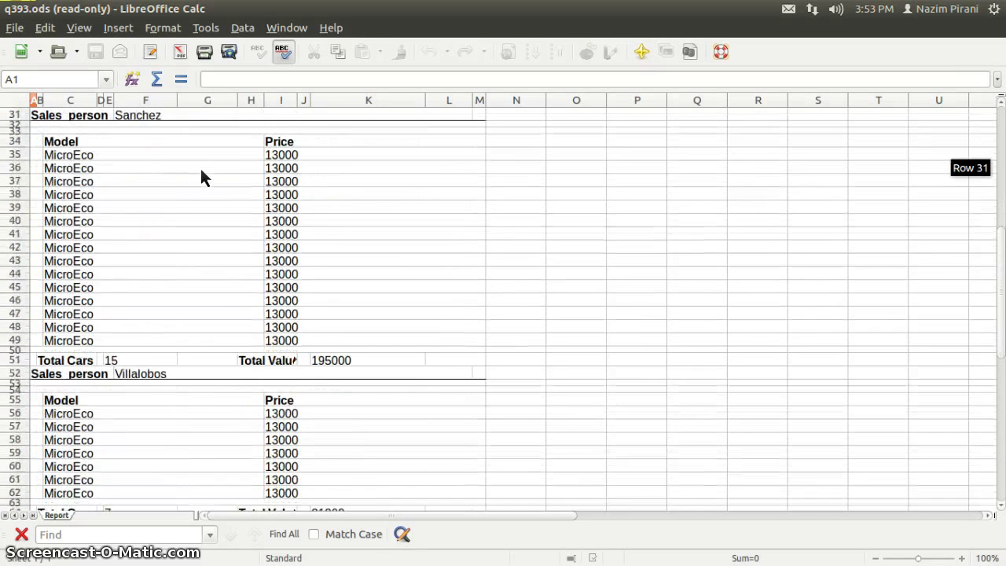
{"action": "scroll", "coordinate": [201, 169], "scroll_direction": "up", "scroll_amount": 13}
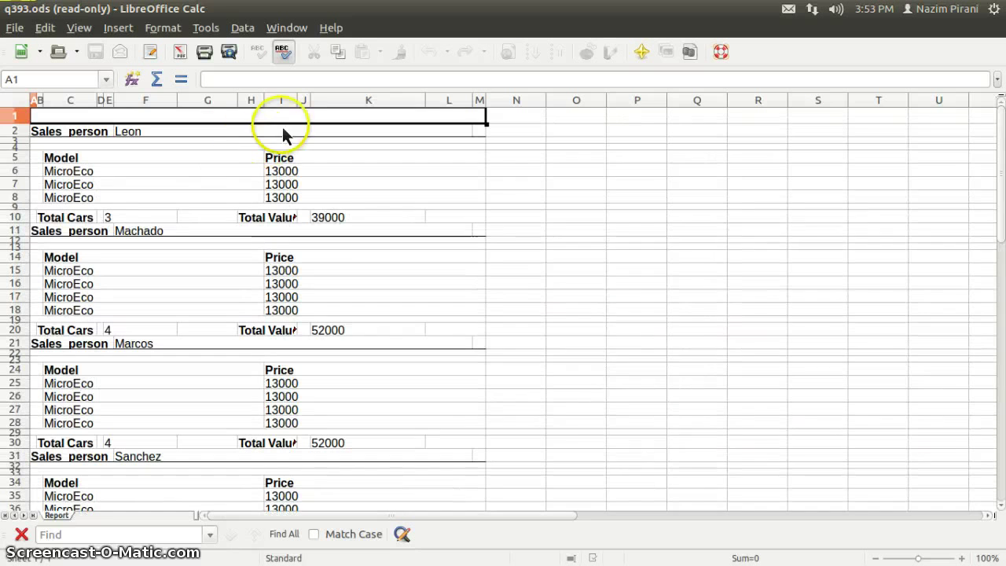
{"action": "left_click_drag", "start_coordinate": [299, 103], "coordinate": [299, 103]}
{"action": "double_click", "coordinate": [300, 104]}
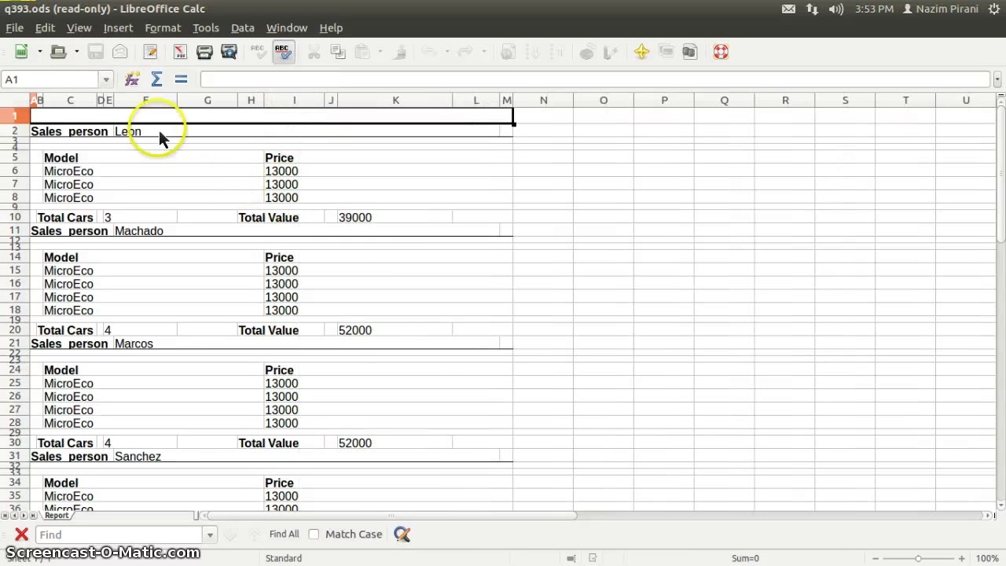
Save the generated spreadsheet as Q39Report in the Documents folder and close it
{"action": "left_click", "coordinate": [15, 29]}
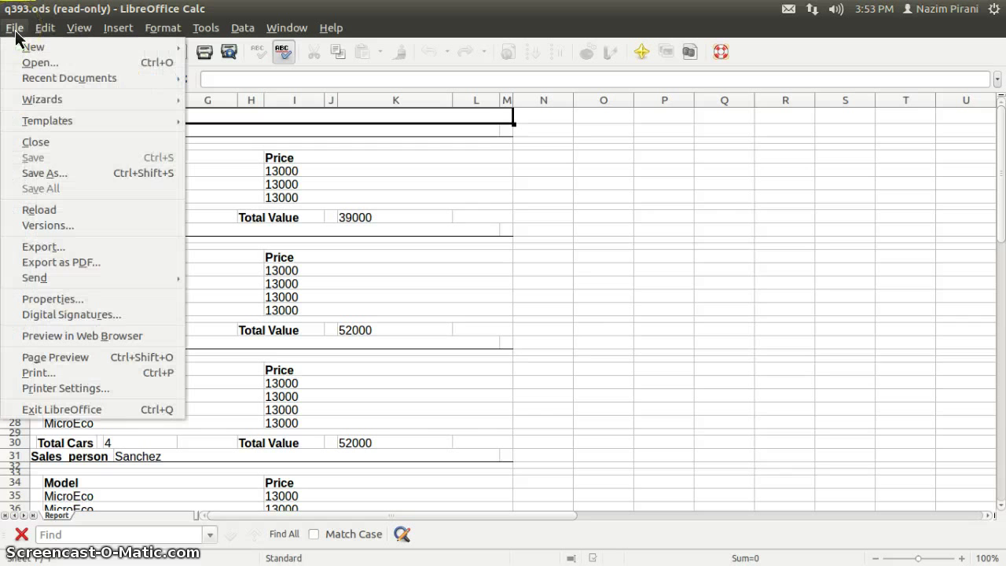
{"action": "left_click", "coordinate": [36, 175]}
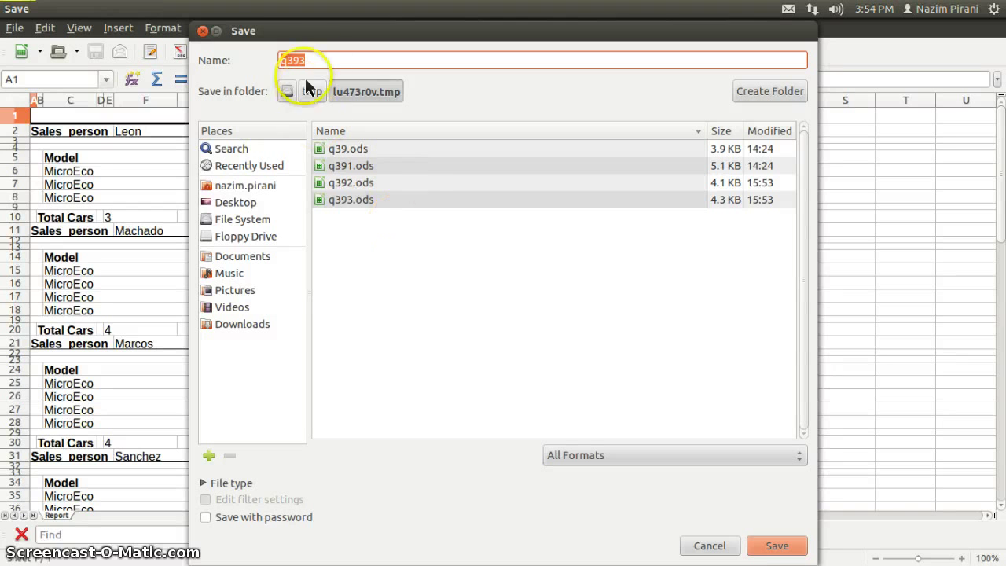
{"action": "type", "text": "Q39Report"}
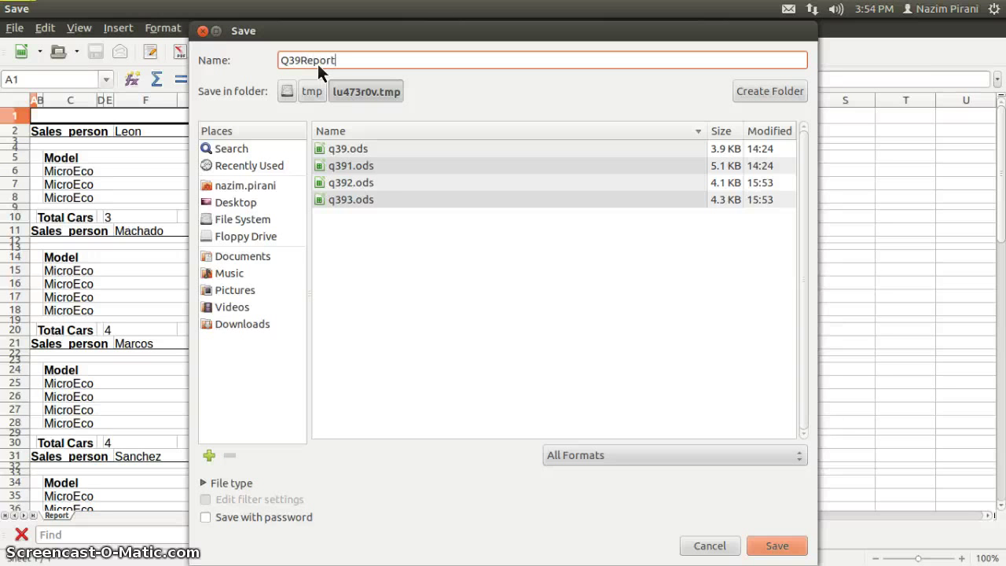
{"action": "left_click", "coordinate": [260, 259]}
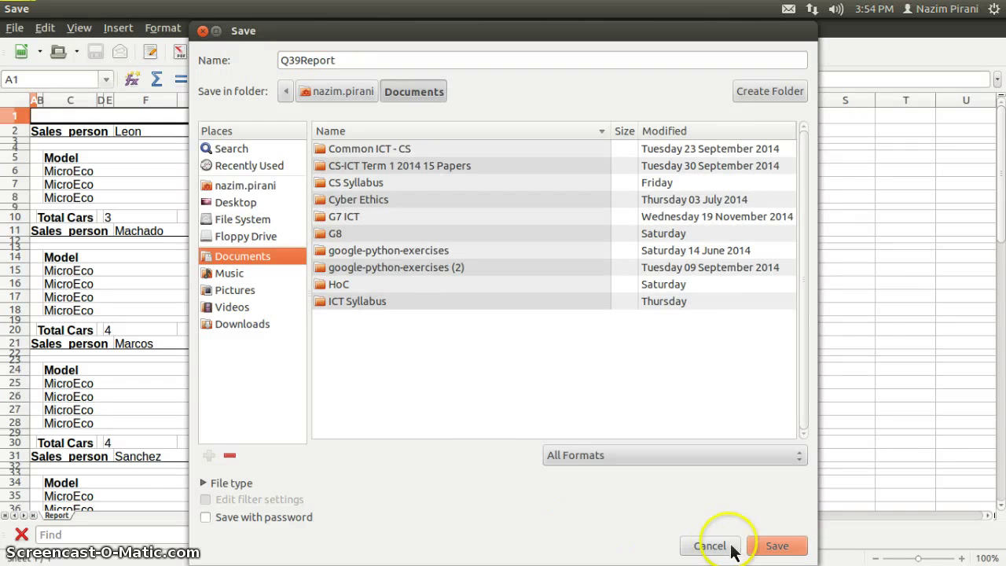
{"action": "left_click", "coordinate": [775, 550]}
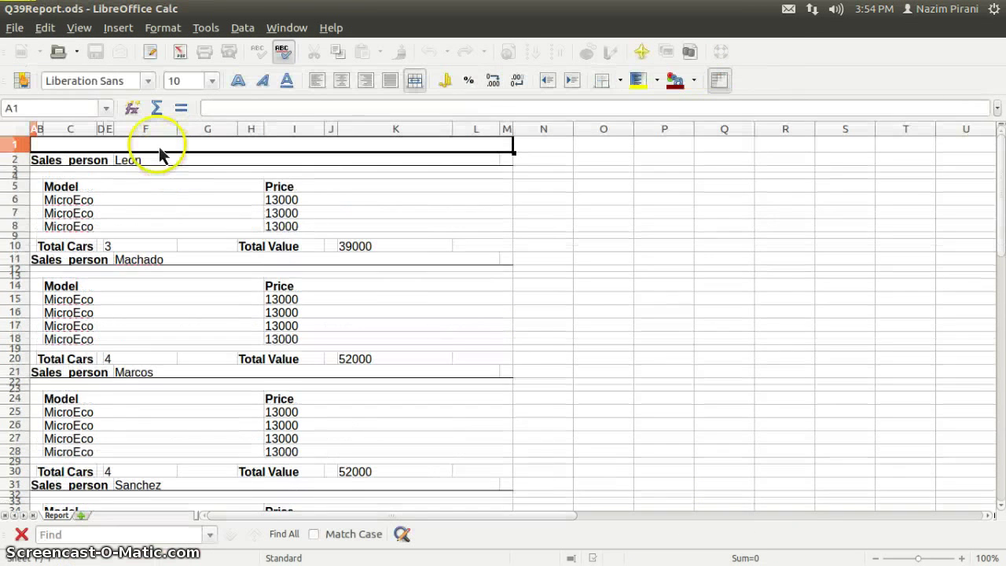
{"action": "left_click", "coordinate": [15, 28]}
{"action": "left_click", "coordinate": [29, 140]}
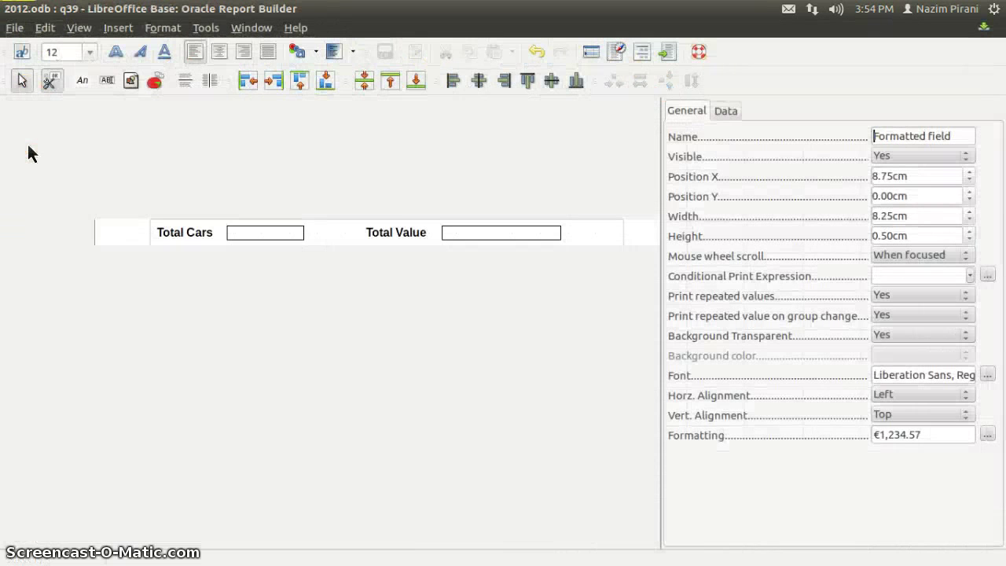
Set the report output format back to Text Document and save the report
{"action": "left_click", "coordinate": [15, 28]}
{"action": "mouse_move", "coordinate": [82, 195]}
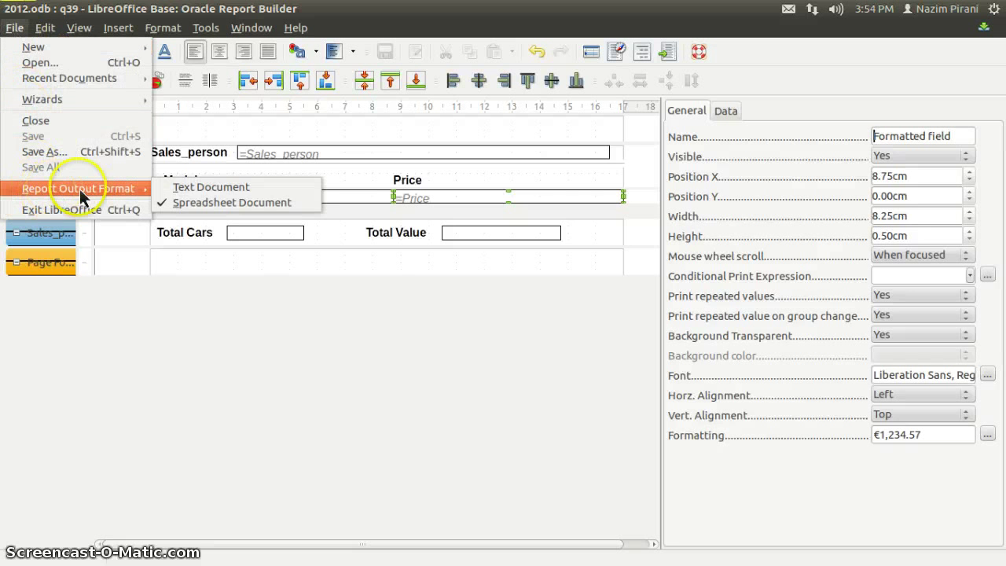
{"action": "left_click", "coordinate": [188, 187]}
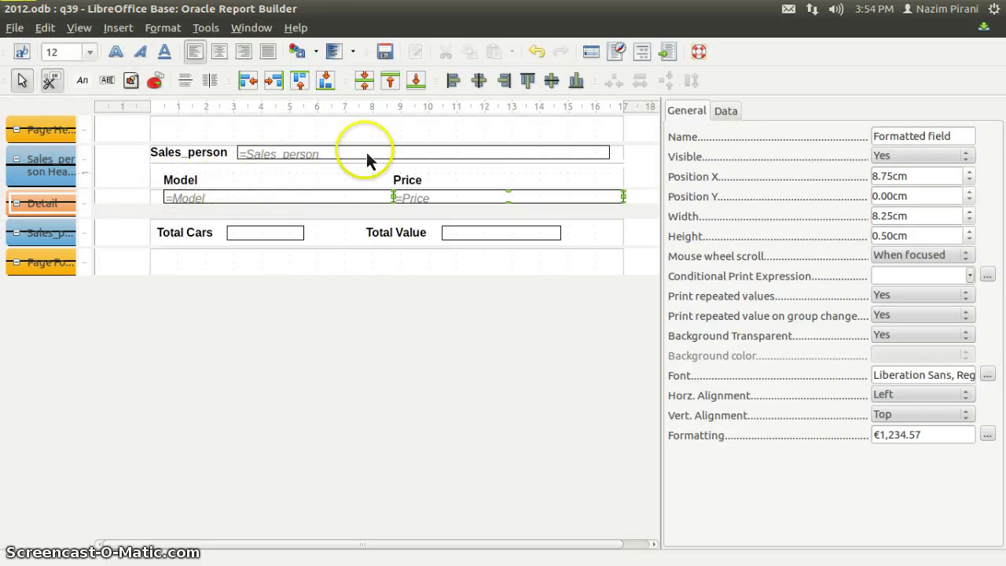
{"action": "left_click", "coordinate": [384, 52]}
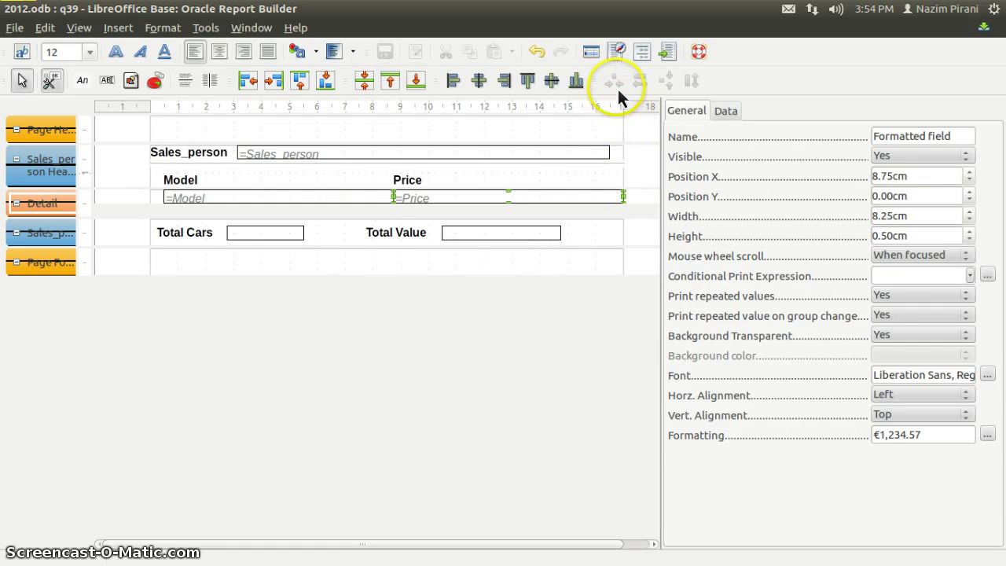
Run the report as a text document and look through its sales person groups and totals on both pages
{"action": "left_click", "coordinate": [668, 53]}
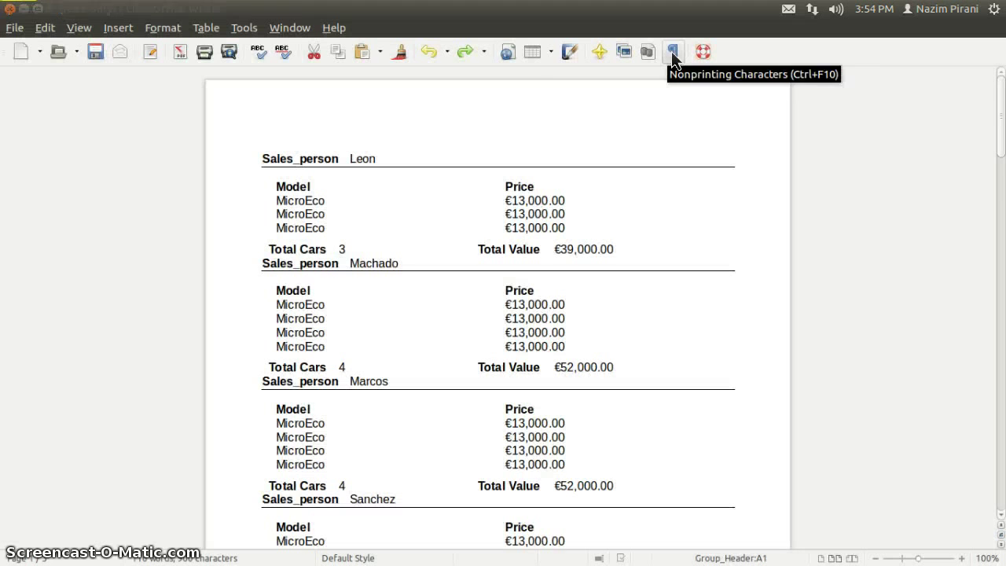
{"action": "scroll", "coordinate": [389, 125], "scroll_direction": "down", "scroll_amount": 5}
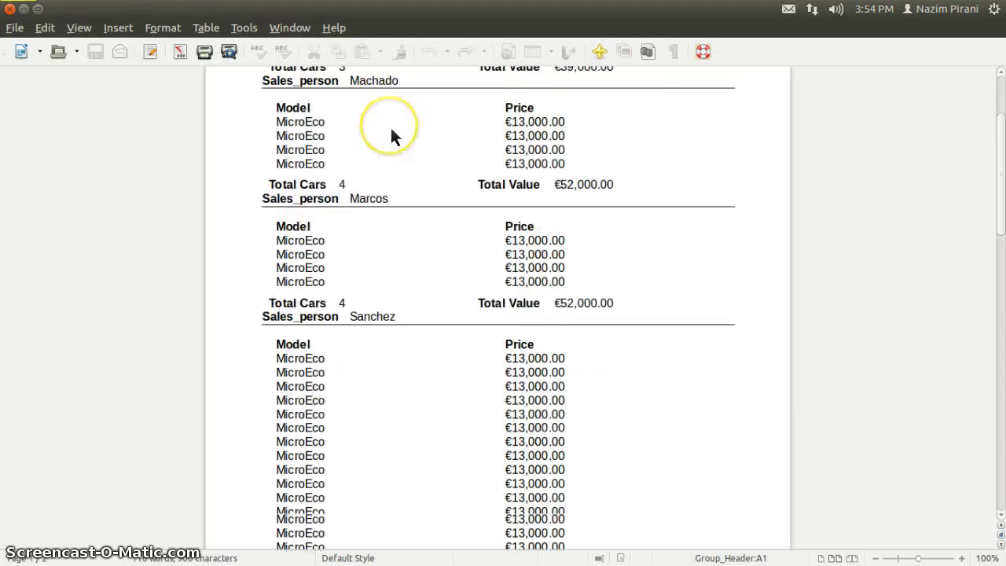
{"action": "scroll", "coordinate": [391, 132], "scroll_direction": "down", "scroll_amount": 15}
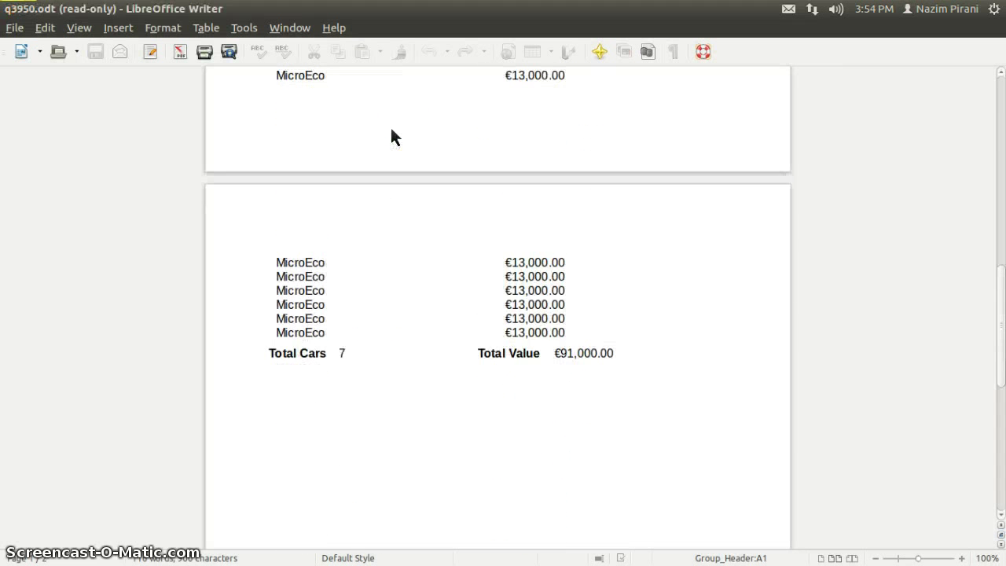
{"action": "scroll", "coordinate": [392, 130], "scroll_direction": "up", "scroll_amount": 20}
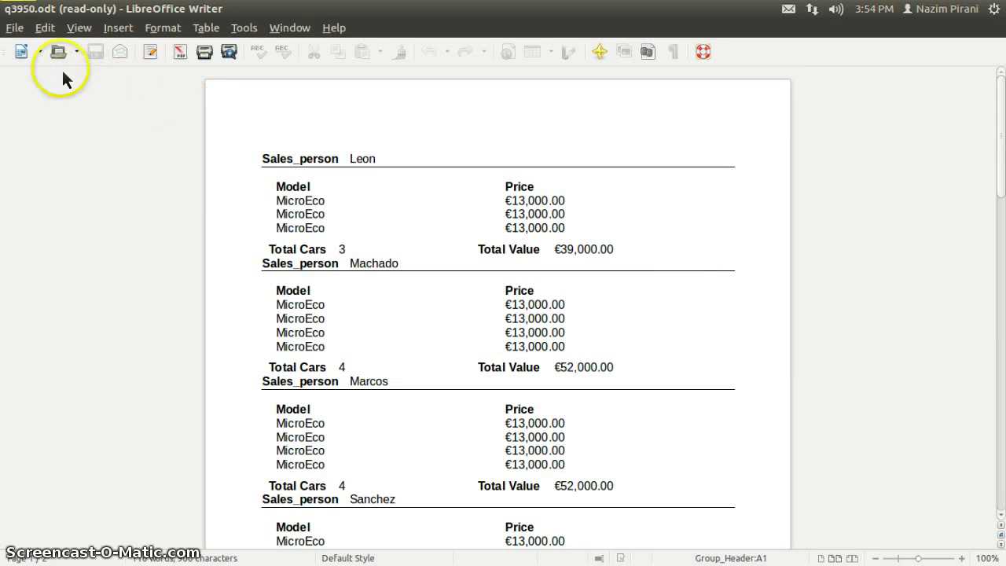
Export the generated text document as PDF, covering all pages with lossless image compression
{"action": "left_click", "coordinate": [13, 32]}
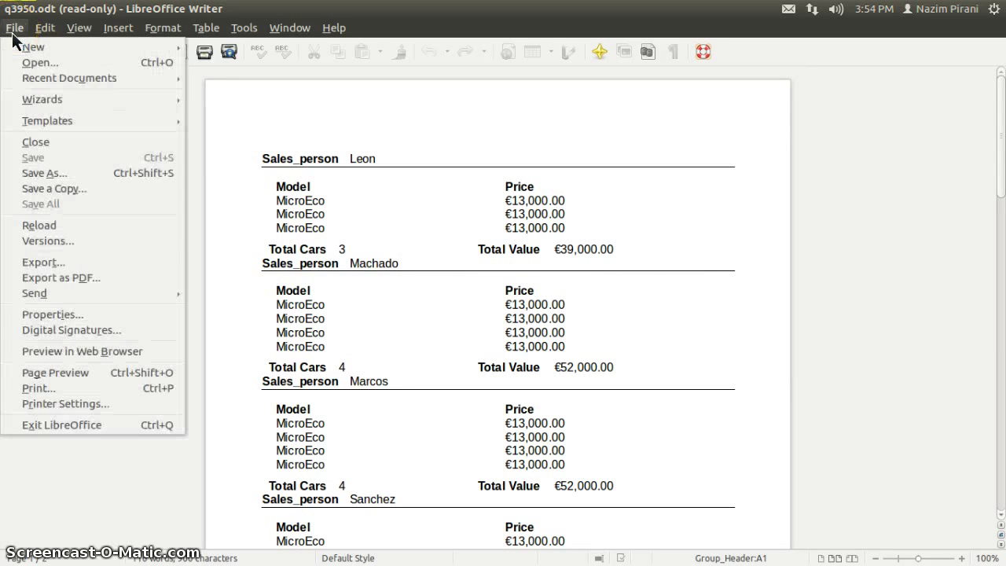
{"action": "left_click", "coordinate": [36, 175]}
{"action": "left_click_drag", "start_coordinate": [36, 178], "coordinate": [50, 279]}
{"action": "left_click", "coordinate": [82, 279]}
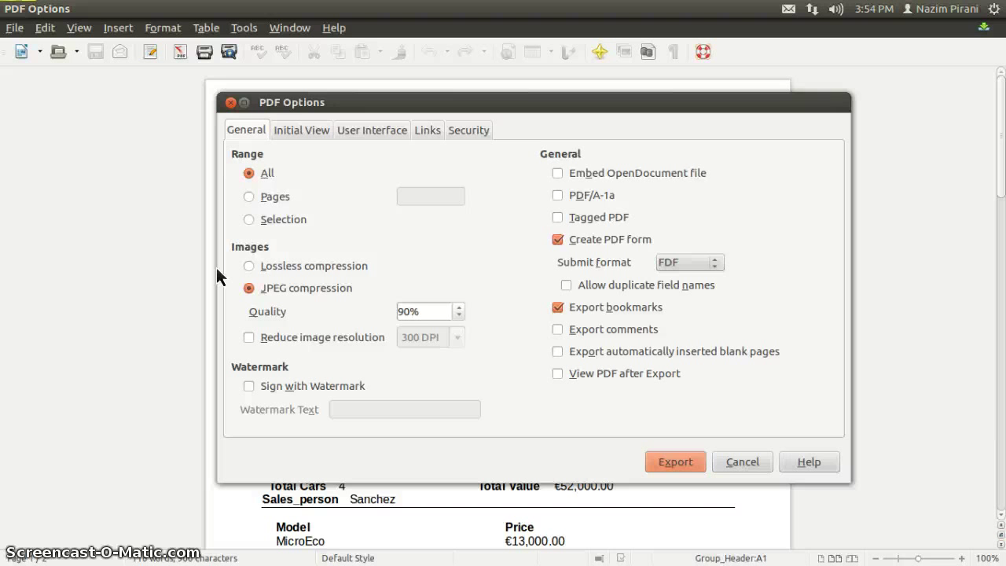
{"action": "key", "text": "Tab"}
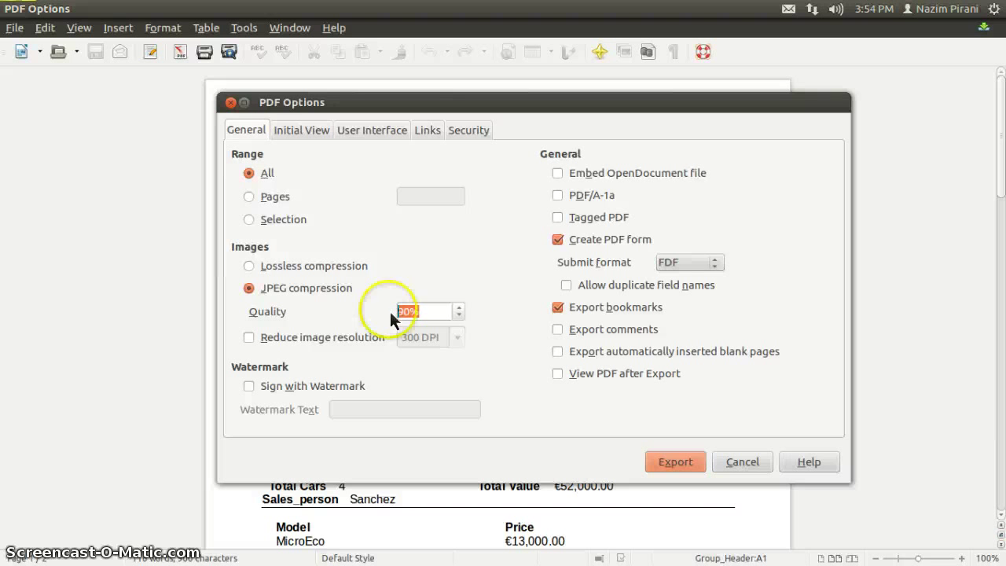
{"action": "left_click", "coordinate": [250, 267]}
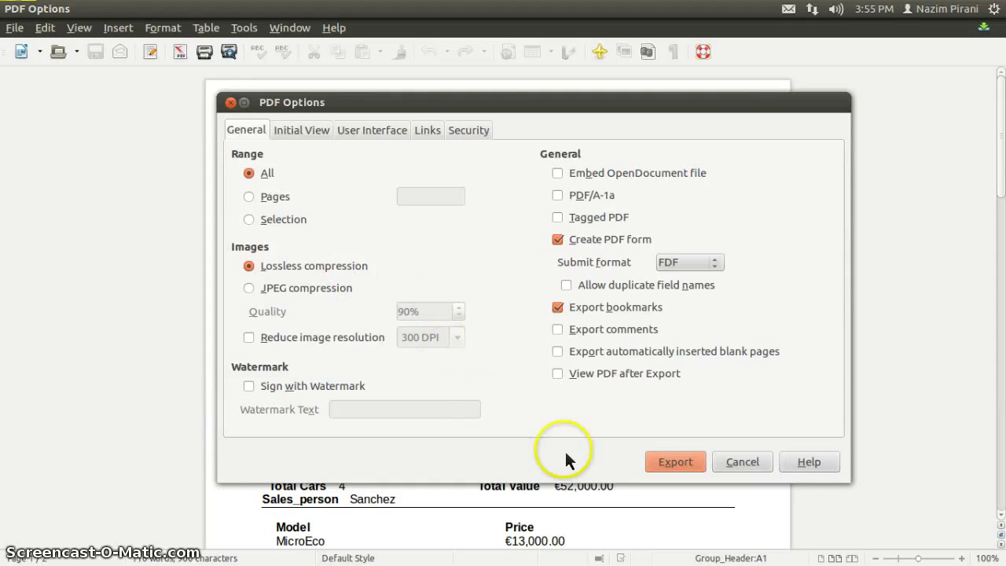
{"action": "left_click", "coordinate": [675, 462]}
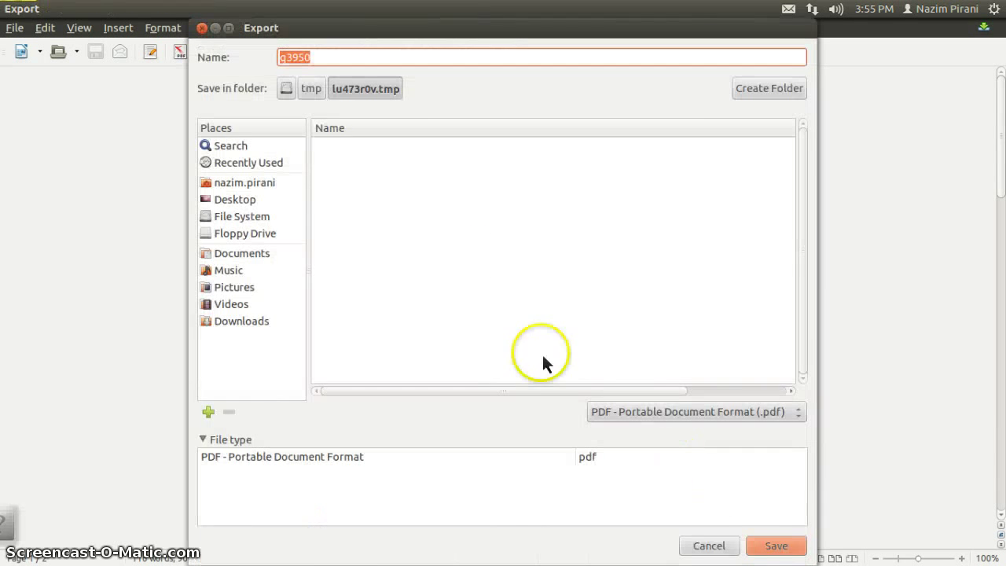